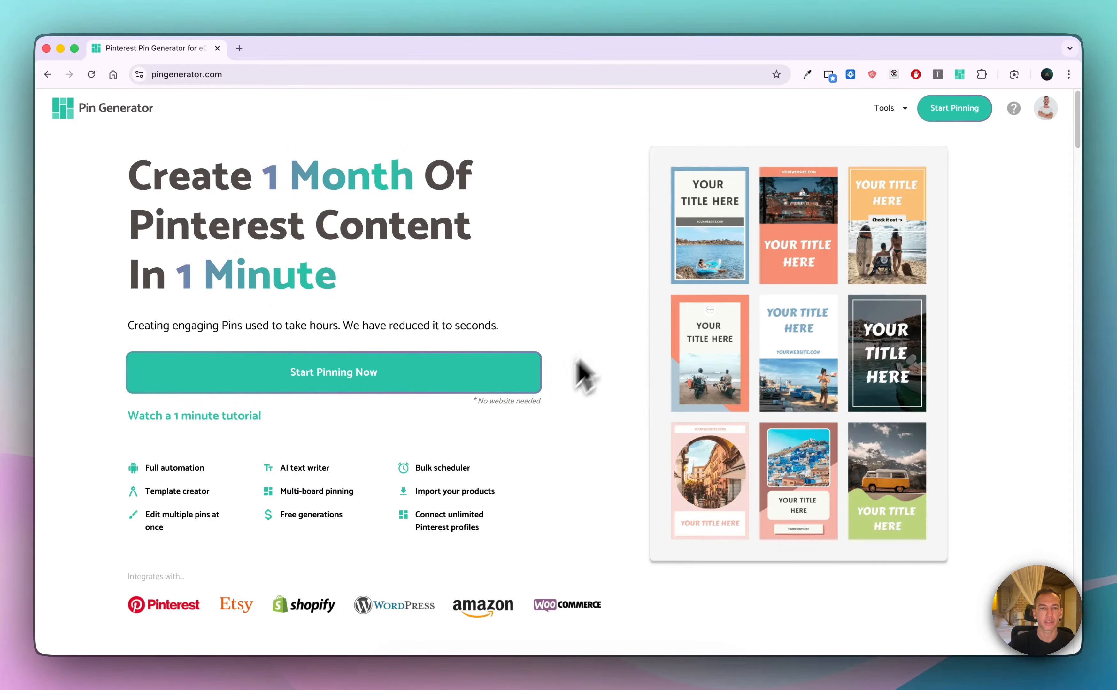
Start setting up an automated pin schedule and name the automation "Blog posts"
{"action": "left_click", "coordinate": [432, 371]}
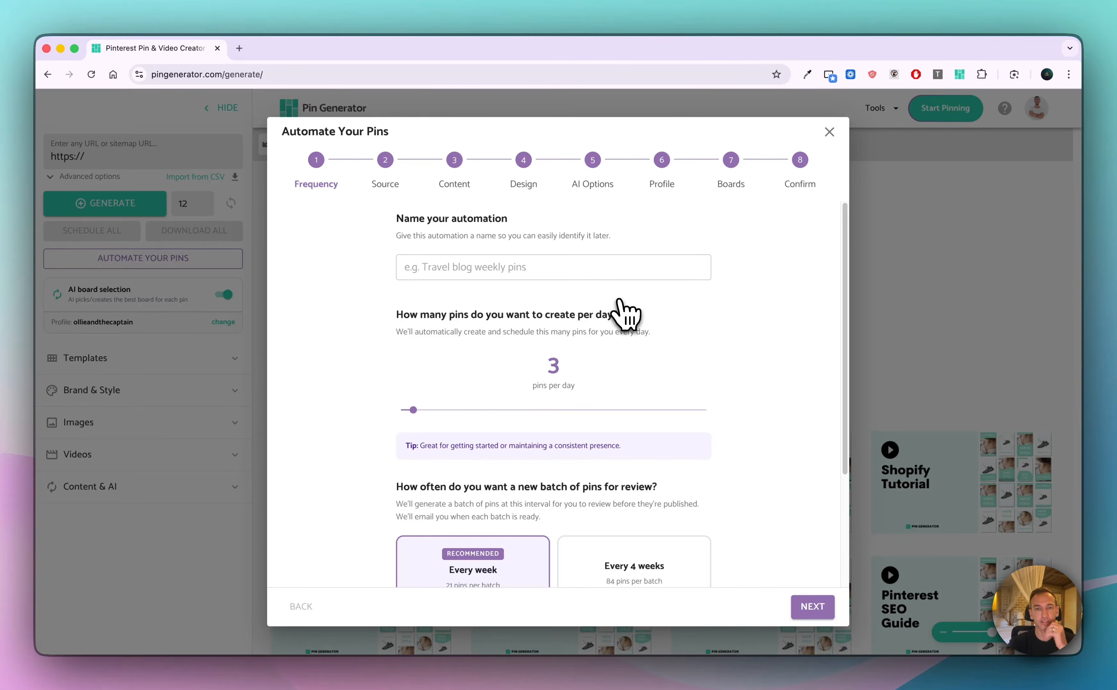
{"action": "left_click", "coordinate": [647, 265]}
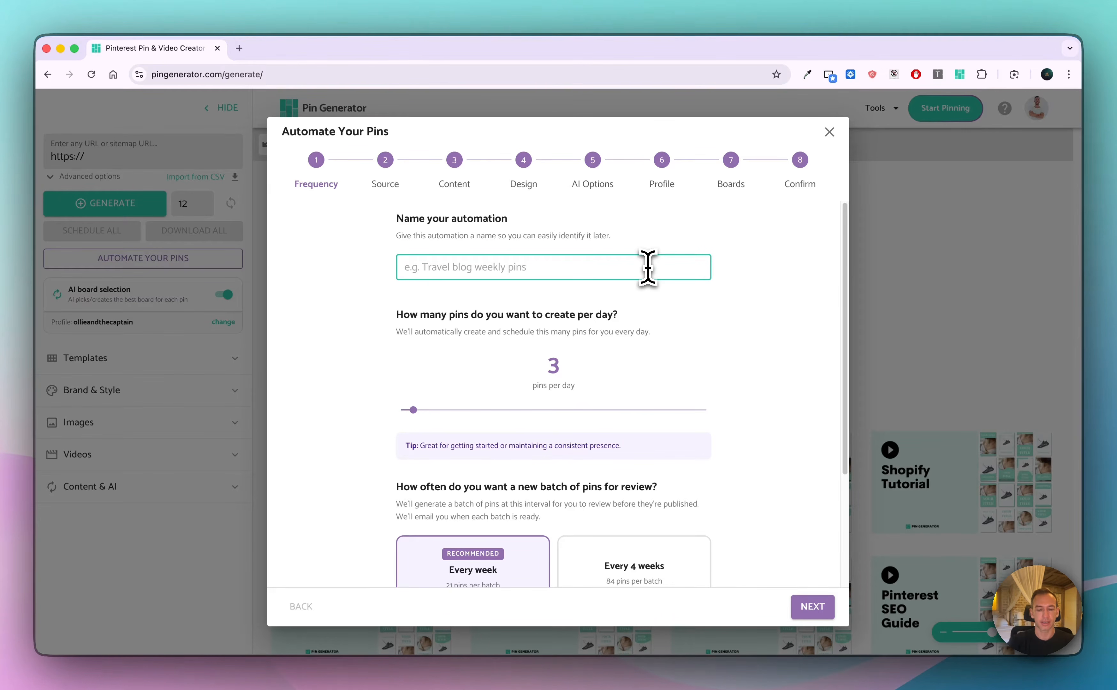
{"action": "type", "text": "Blog posts"}
{"action": "left_click", "coordinate": [832, 364]}
Keep the frequency at 3 pins per day with a new batch every week and continue to the content source
{"action": "scroll", "coordinate": [665, 366], "scroll_direction": "down", "scroll_amount": 1}
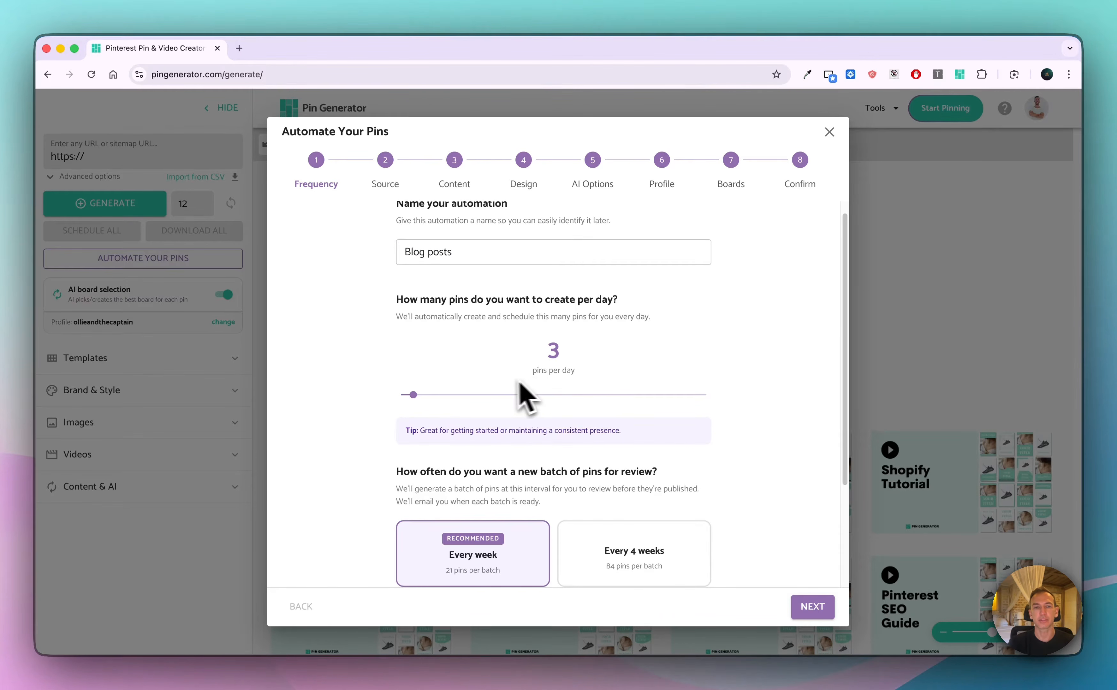
{"action": "mouse_move", "coordinate": [418, 398]}
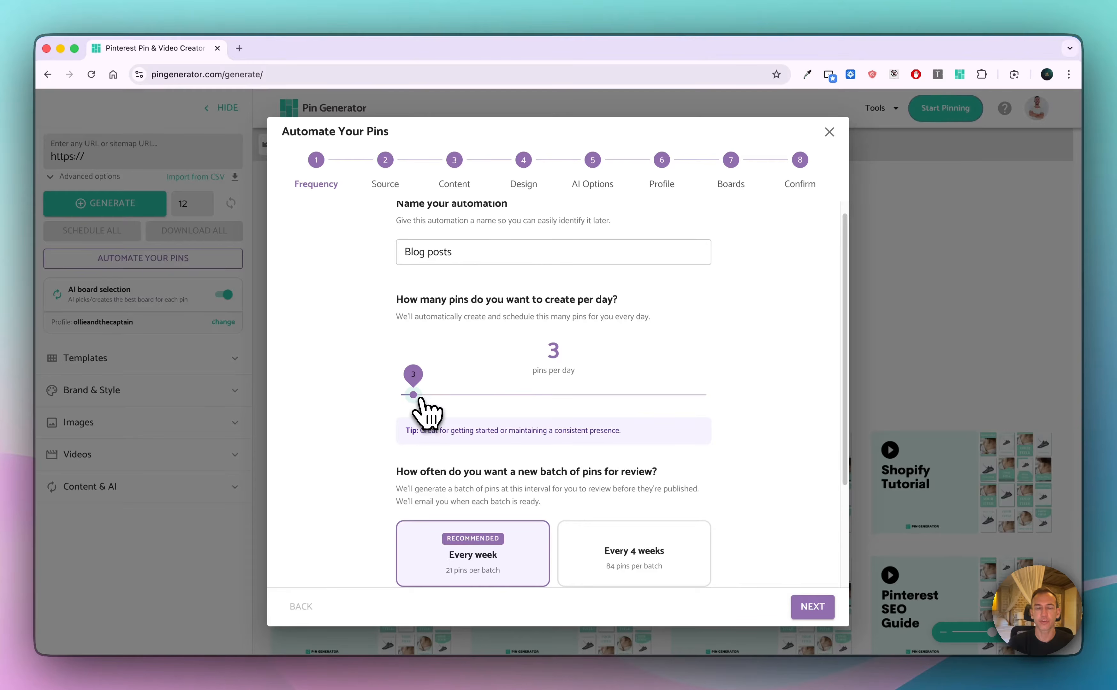
{"action": "mouse_move", "coordinate": [418, 397]}
{"action": "left_mouse_down"}
{"action": "mouse_move", "coordinate": [705, 396]}
{"action": "mouse_move", "coordinate": [413, 397]}
{"action": "left_mouse_up"}
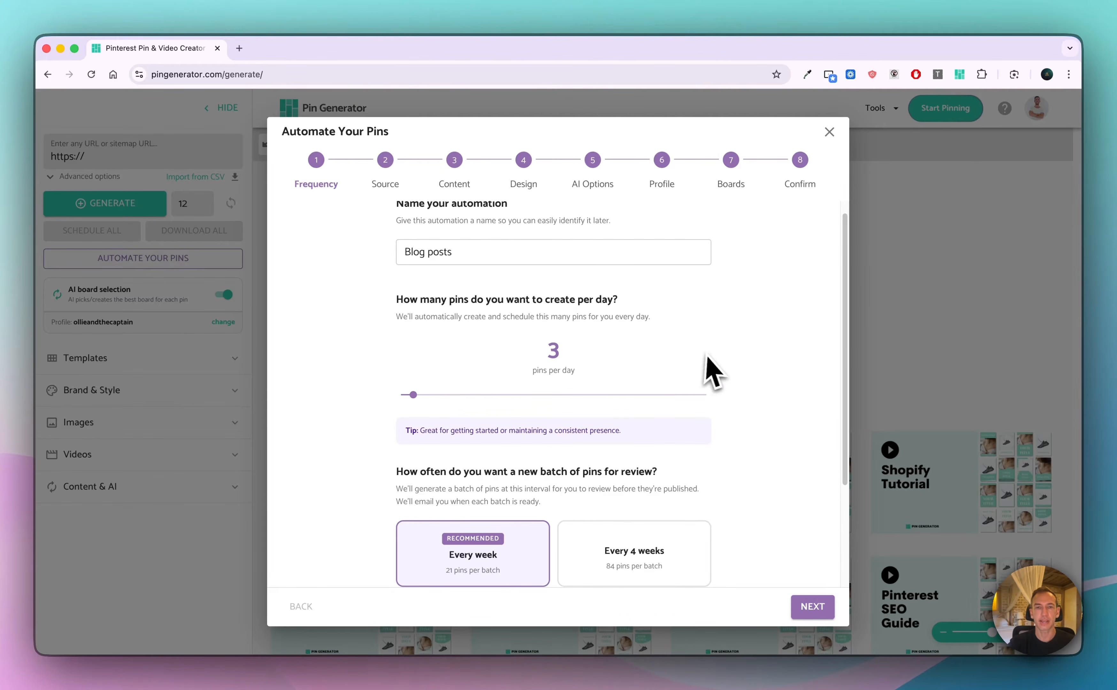
{"action": "scroll", "coordinate": [713, 374], "scroll_direction": "down", "scroll_amount": 5}
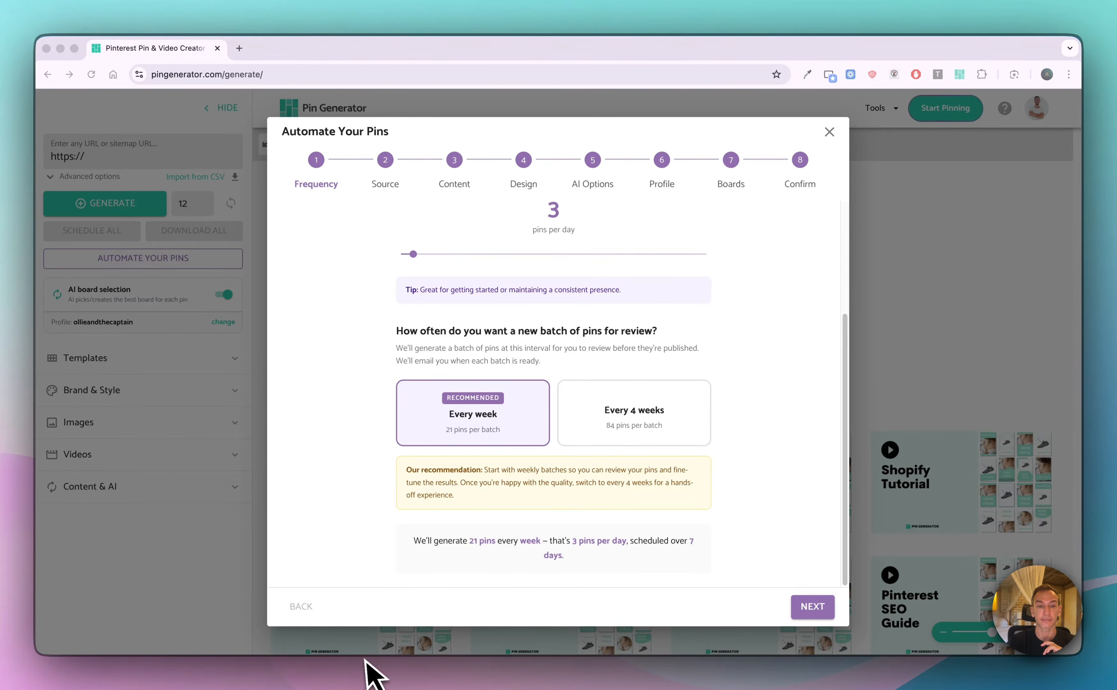
{"action": "left_click", "coordinate": [812, 606]}
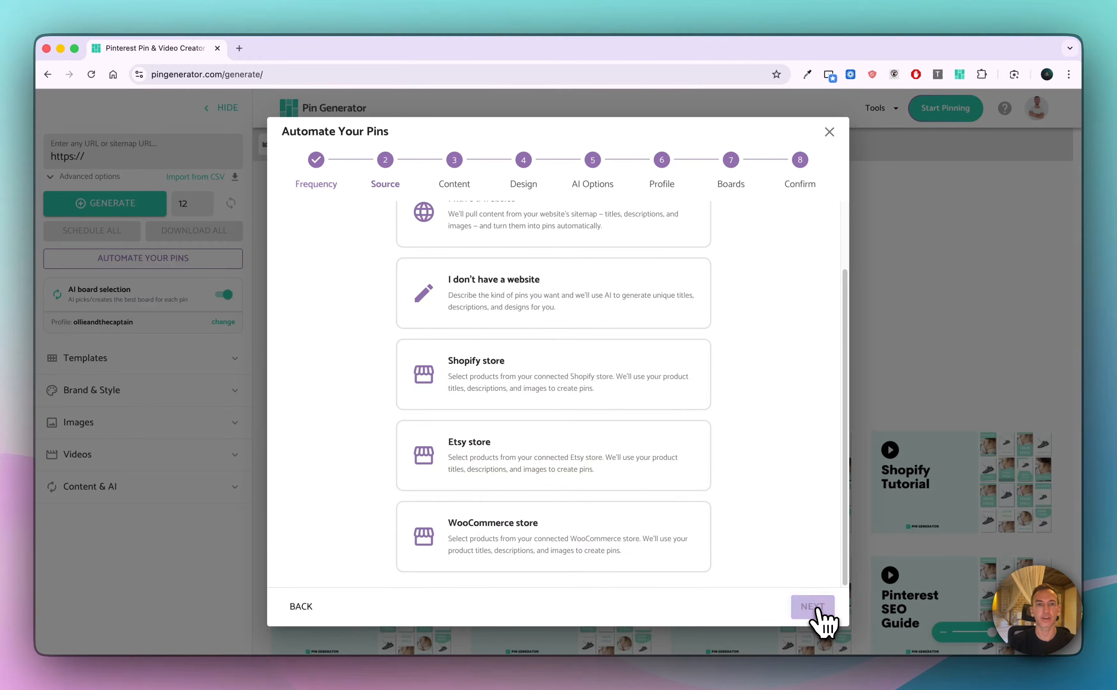
Choose "I have a website" as the pin content source and continue to the content stage
{"action": "scroll", "coordinate": [741, 416], "scroll_direction": "up", "scroll_amount": 2}
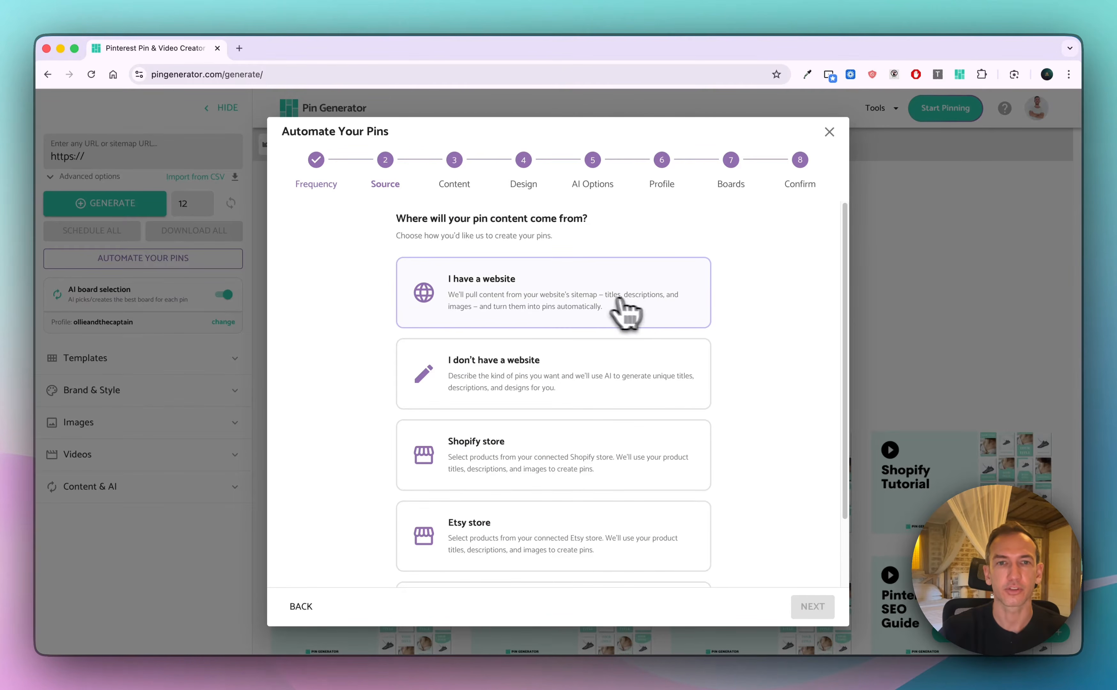
{"action": "scroll", "coordinate": [569, 309], "scroll_direction": "down", "scroll_amount": 1}
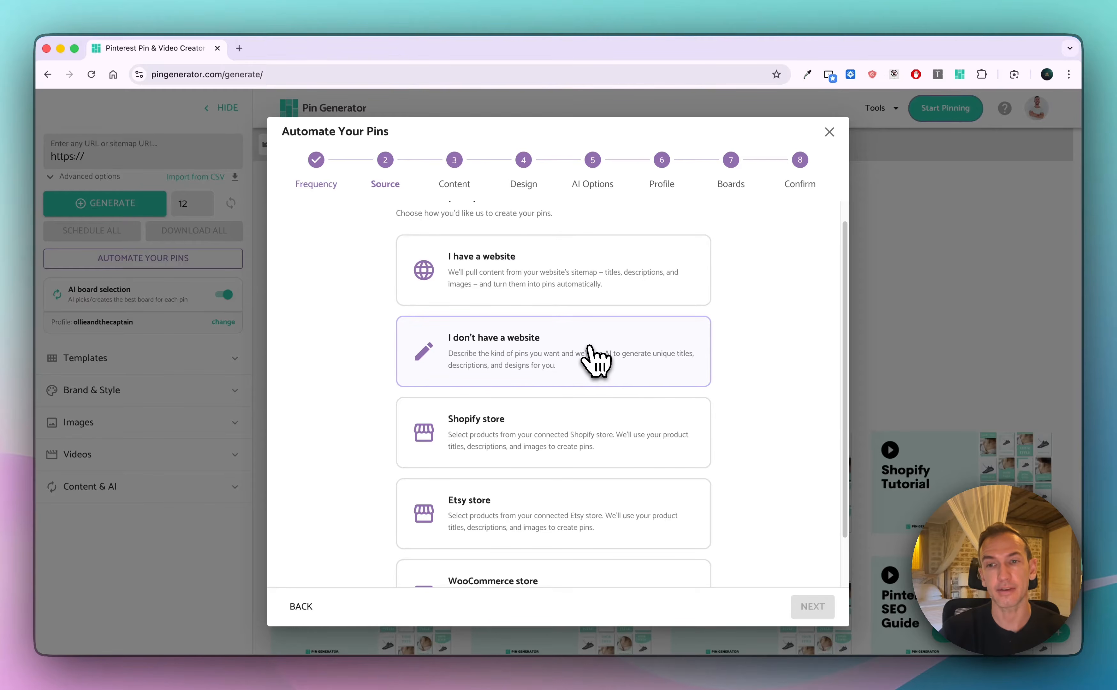
{"action": "scroll", "coordinate": [605, 430], "scroll_direction": "down", "scroll_amount": 3}
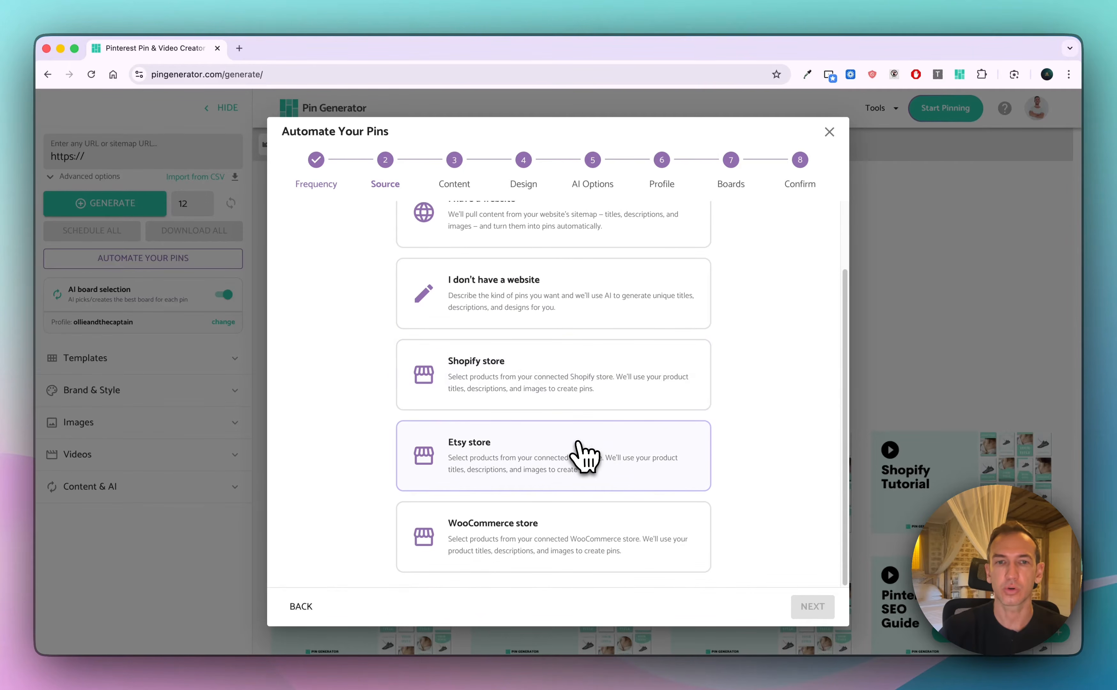
{"action": "scroll", "coordinate": [576, 564], "scroll_direction": "up", "scroll_amount": 4}
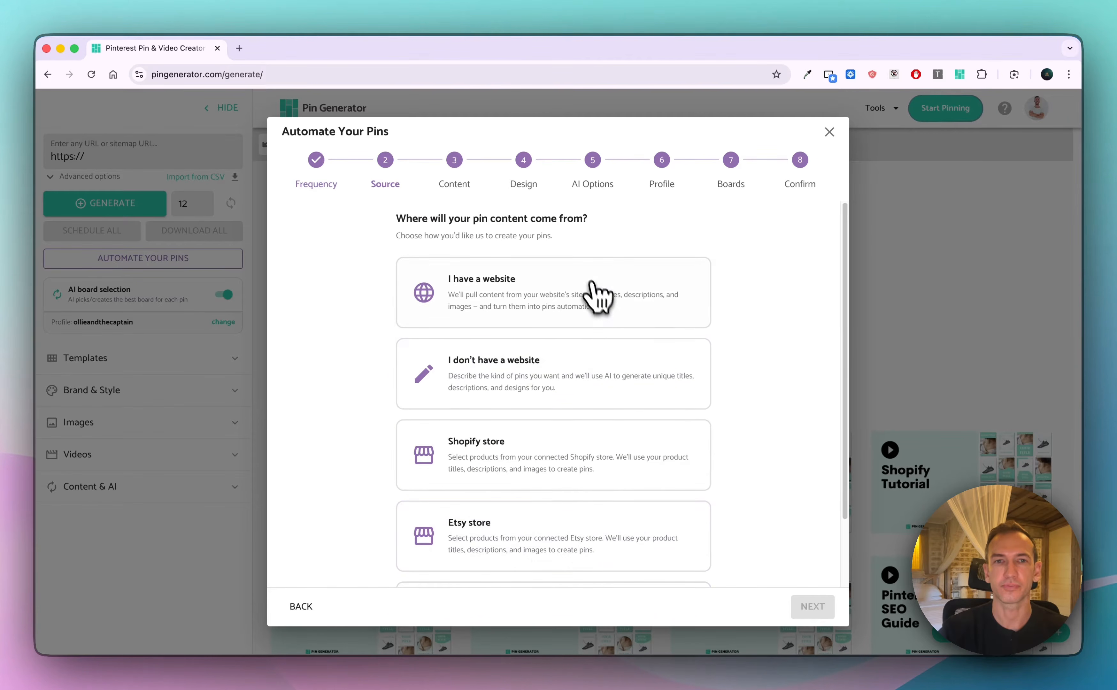
{"action": "left_click", "coordinate": [588, 303]}
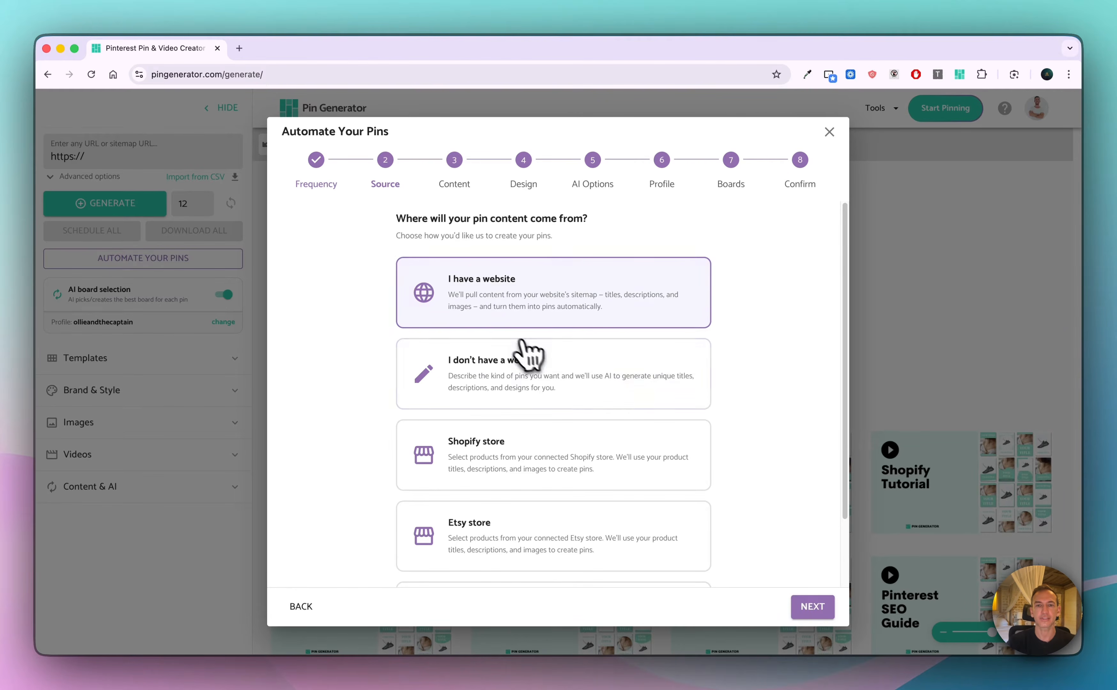
{"action": "left_click", "coordinate": [811, 604]}
{"action": "left_click", "coordinate": [583, 334]}
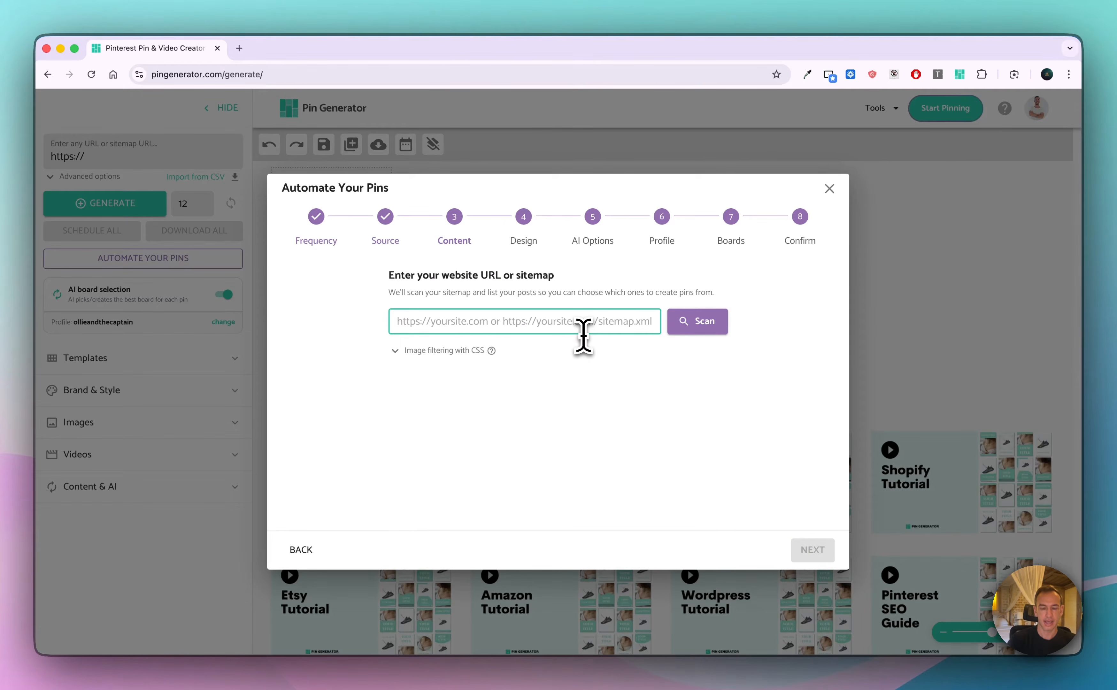
{"action": "type", "text": "https"}
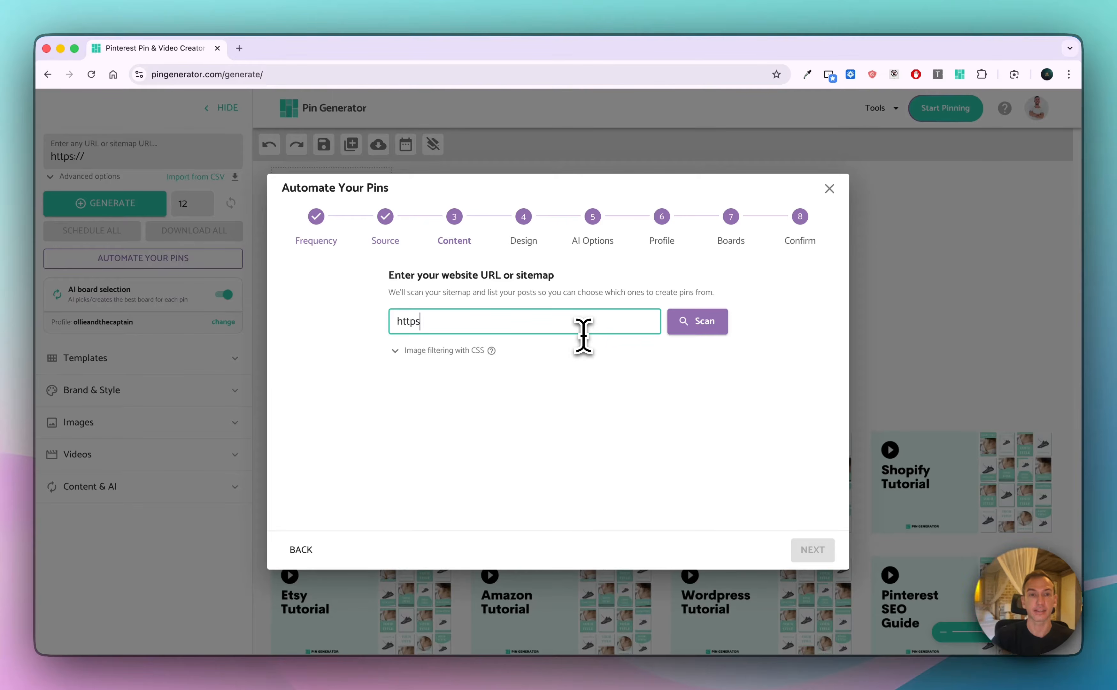
{"action": "type", "text": "://ollieandthecaptain.com"}
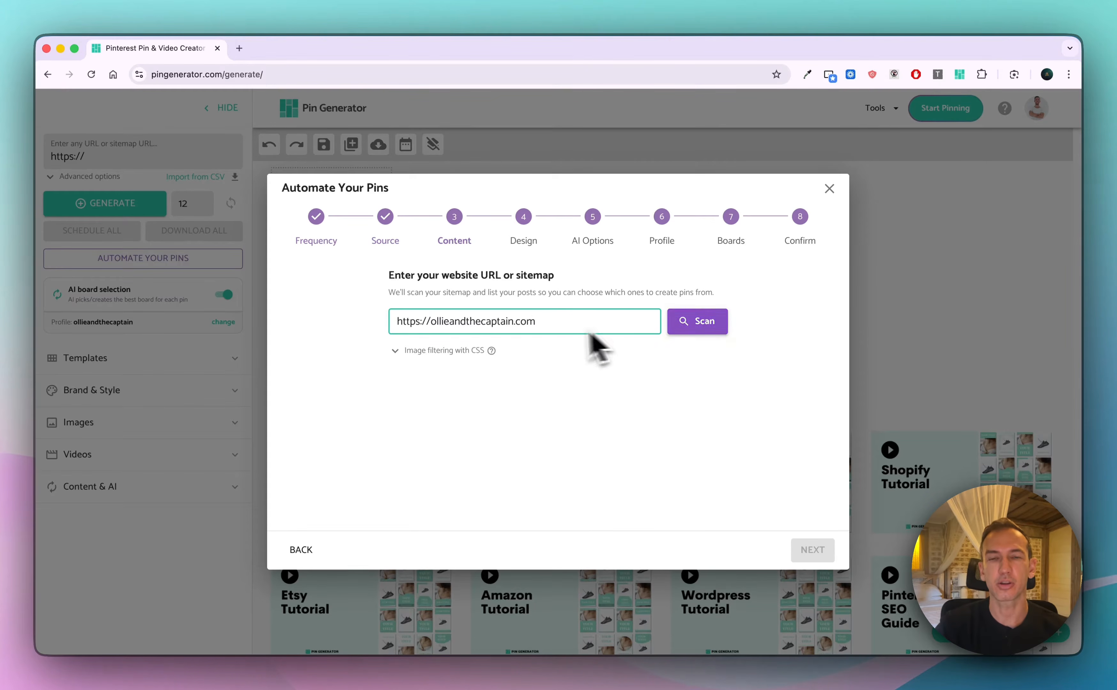
{"action": "left_click", "coordinate": [690, 323]}
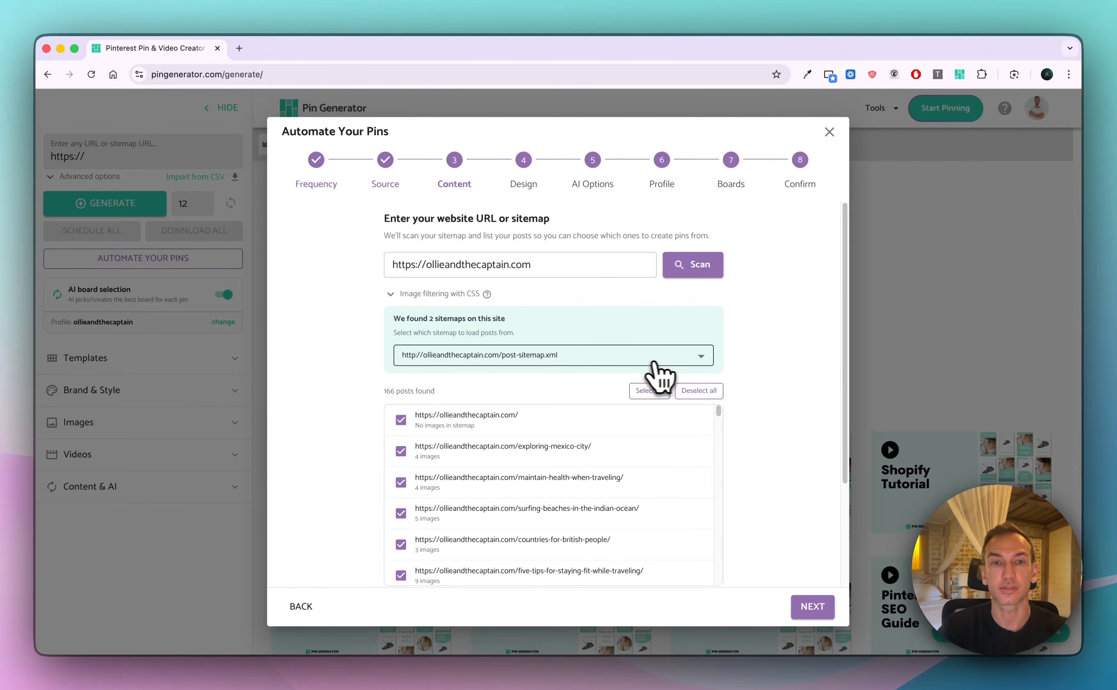
Keep post-sitemap.xml as the sitemap and exclude the site's homepage from the selected posts
{"action": "left_click", "coordinate": [672, 362]}
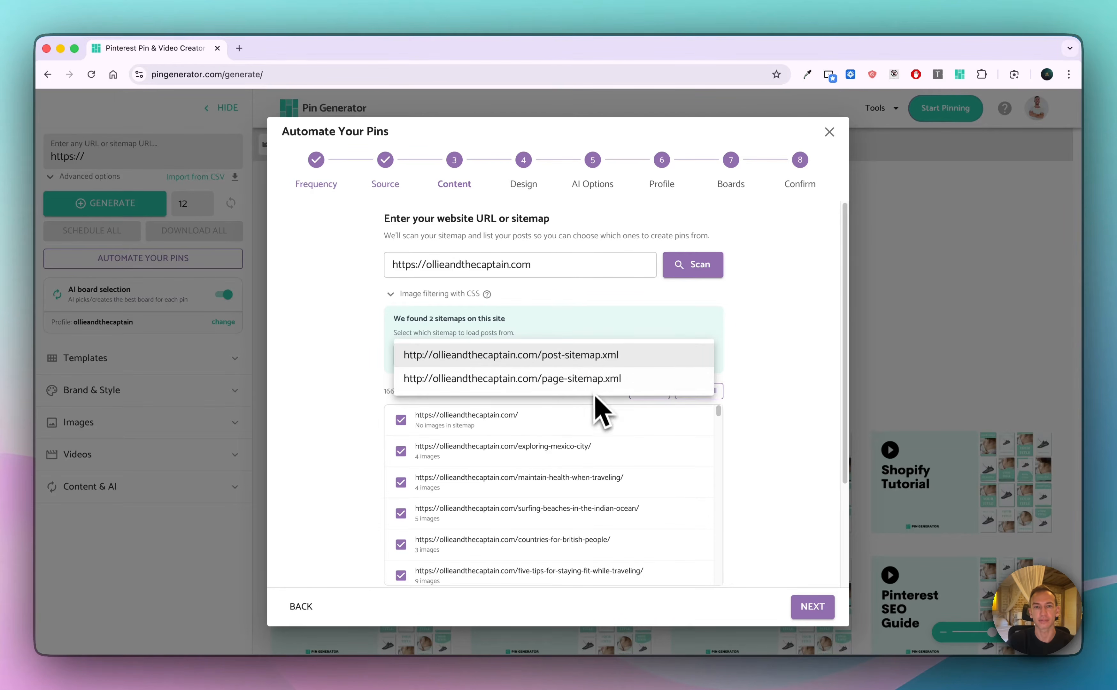
{"action": "left_click", "coordinate": [772, 357]}
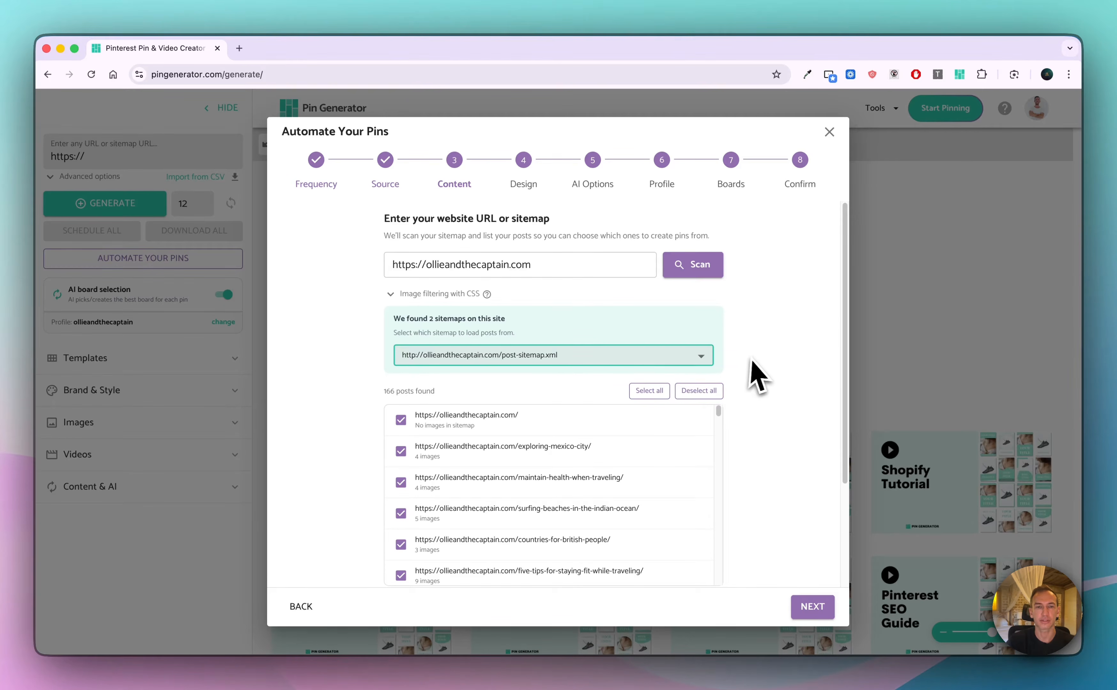
{"action": "scroll", "coordinate": [754, 376], "scroll_direction": "down", "scroll_amount": 1}
{"action": "scroll", "coordinate": [748, 366], "scroll_direction": "down", "scroll_amount": 2}
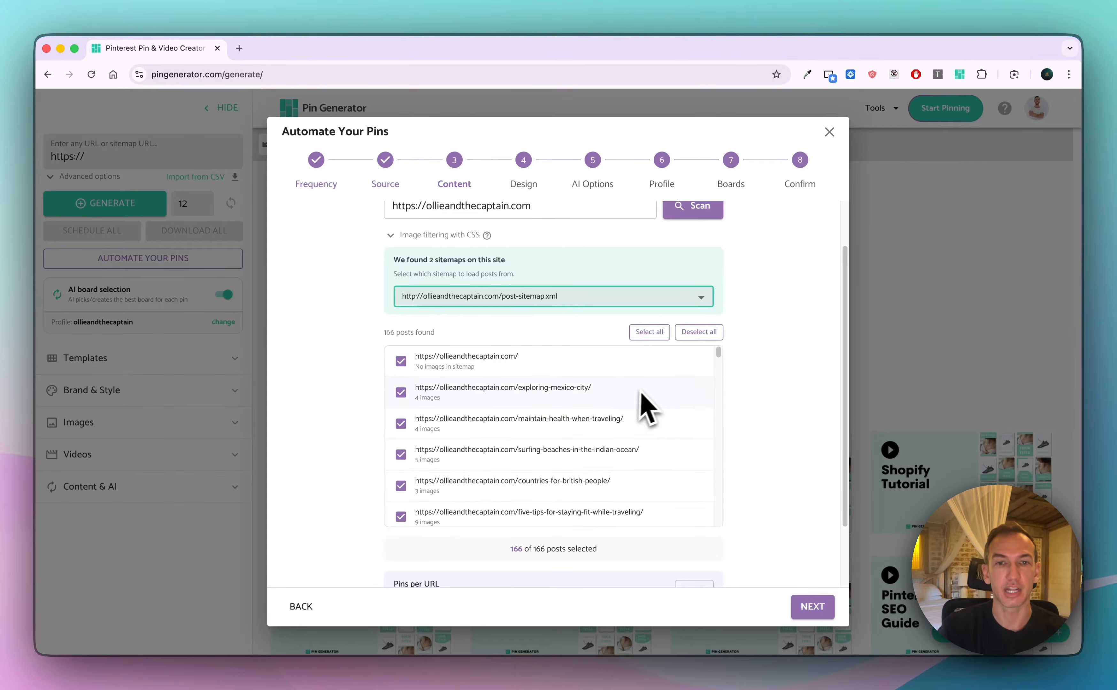
{"action": "left_click", "coordinate": [401, 361]}
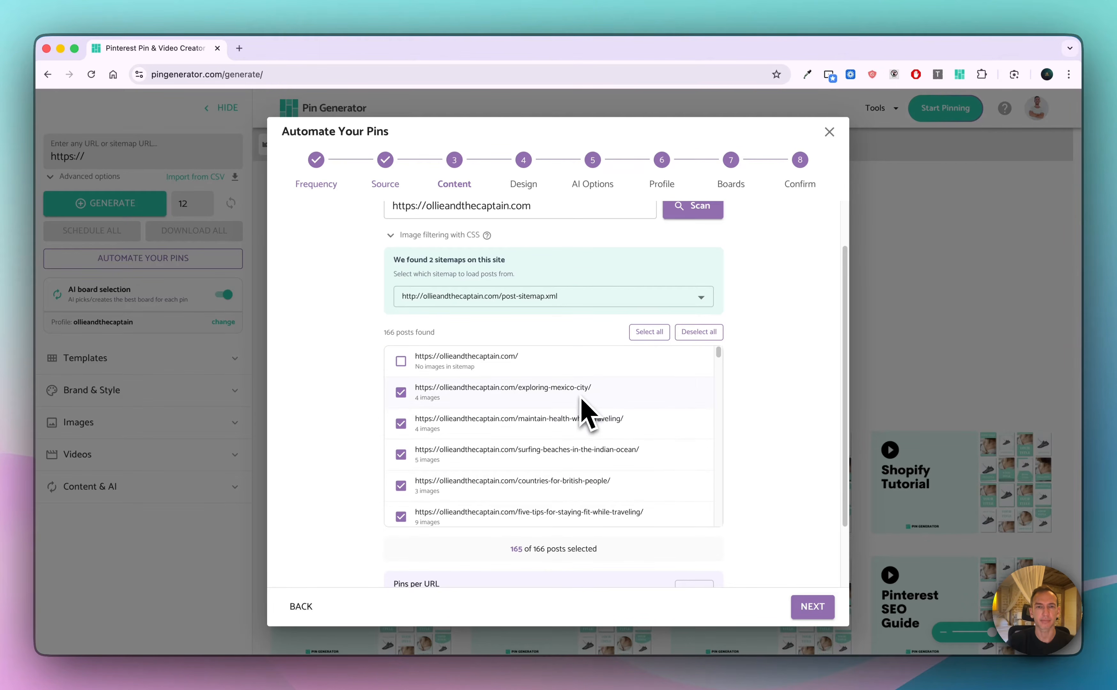
Keep 4 pins per URL and the automatic inclusion of new sitemap posts, and continue to the design stage
{"action": "scroll", "coordinate": [748, 419], "scroll_direction": "down", "scroll_amount": 3}
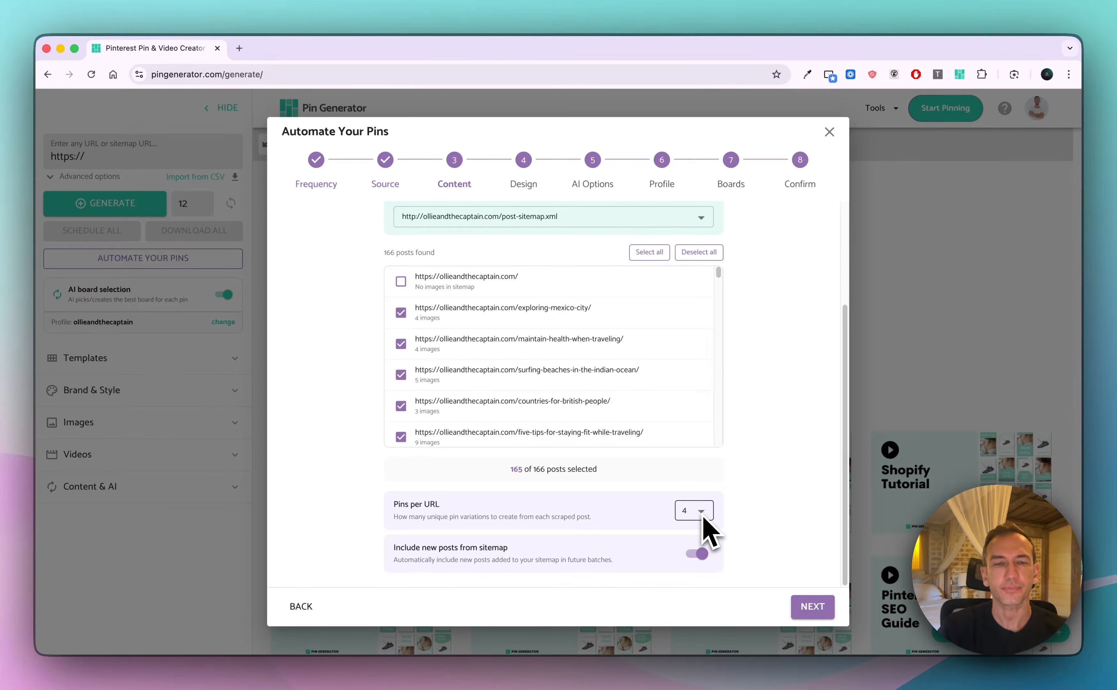
{"action": "left_click_drag", "start_coordinate": [394, 546], "coordinate": [643, 583]}
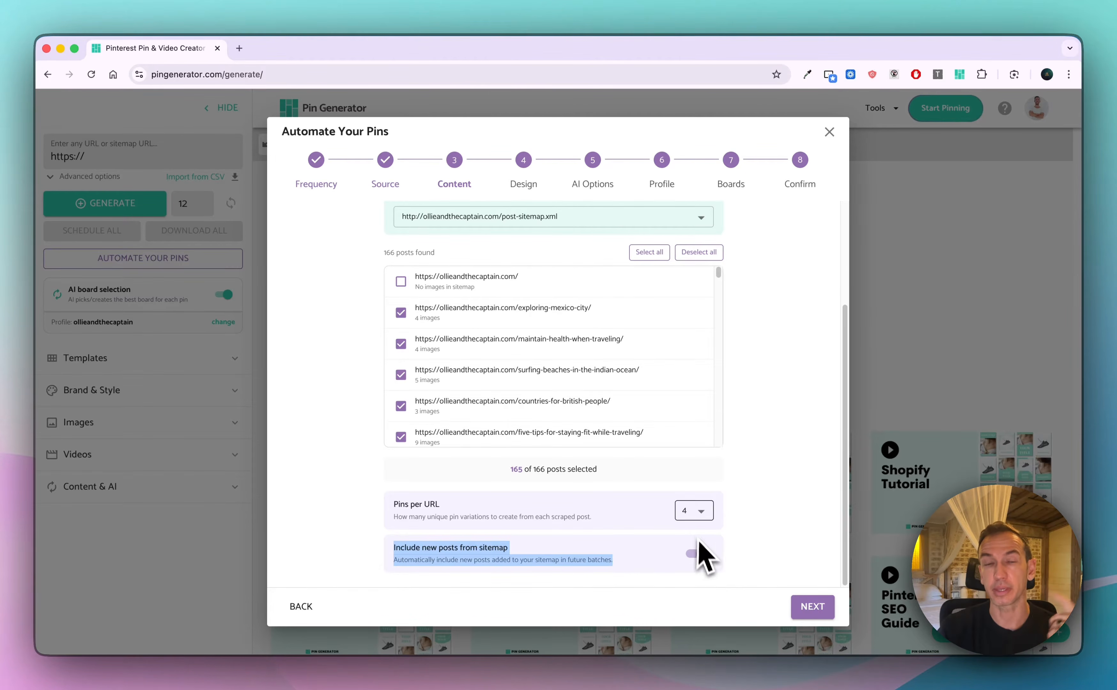
{"action": "scroll", "coordinate": [743, 486], "scroll_direction": "up", "scroll_amount": 3}
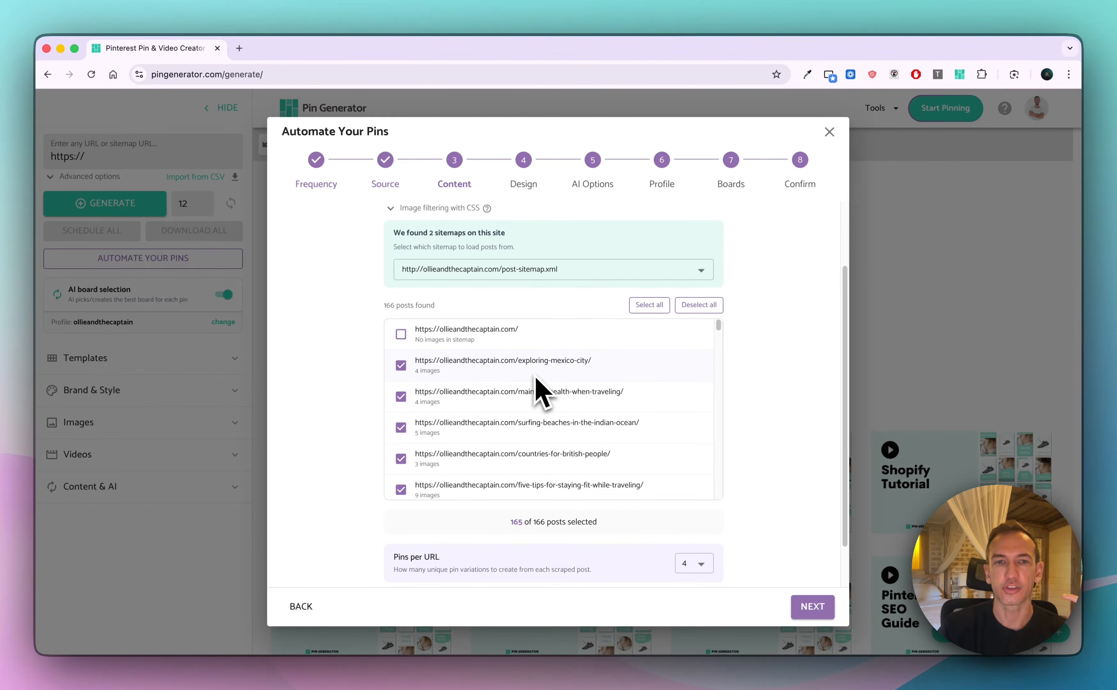
{"action": "scroll", "coordinate": [619, 453], "scroll_direction": "down", "scroll_amount": 5}
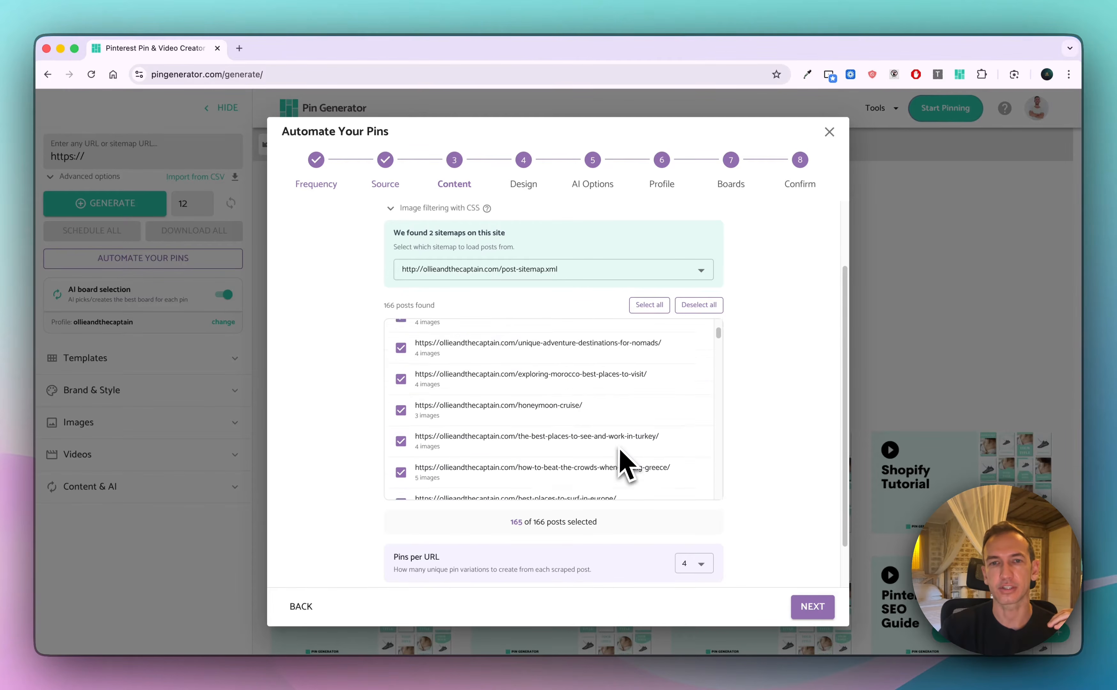
{"action": "scroll", "coordinate": [624, 465], "scroll_direction": "up", "scroll_amount": 5}
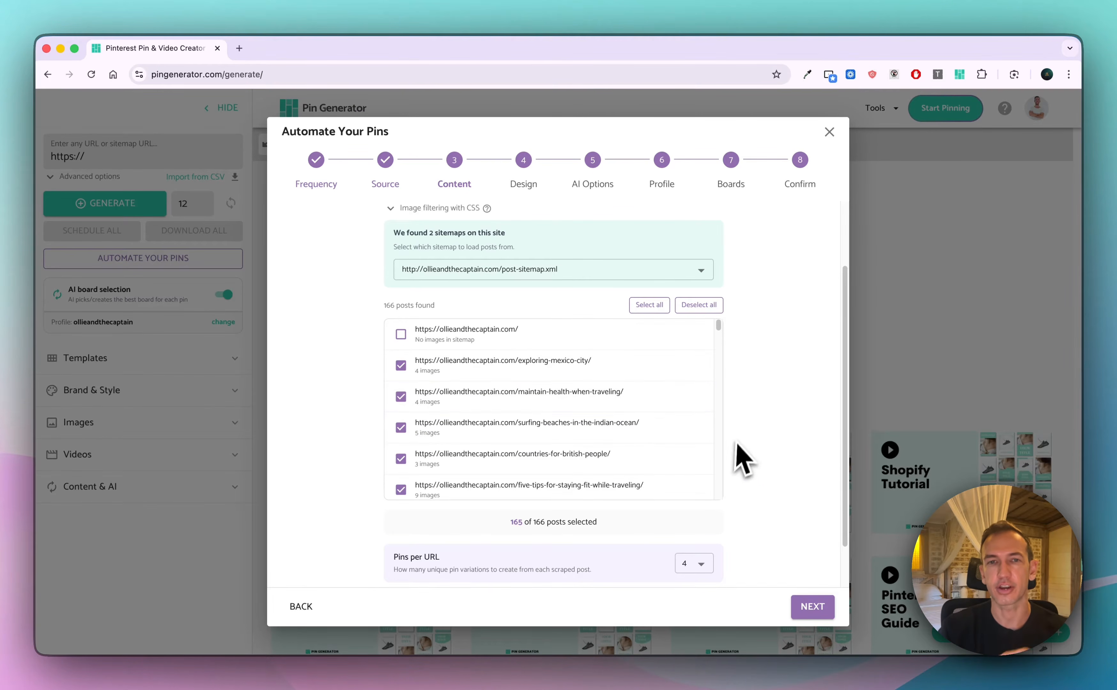
{"action": "scroll", "coordinate": [763, 381], "scroll_direction": "up", "scroll_amount": 2}
{"action": "scroll", "coordinate": [762, 394], "scroll_direction": "down", "scroll_amount": 3}
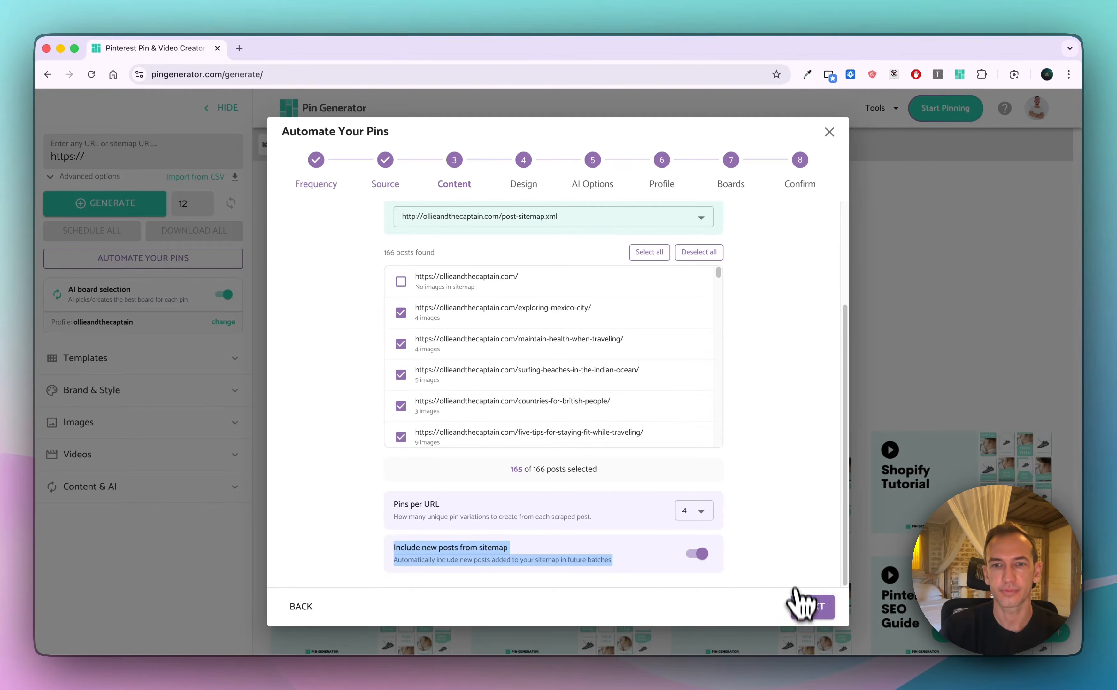
{"action": "left_click", "coordinate": [807, 607]}
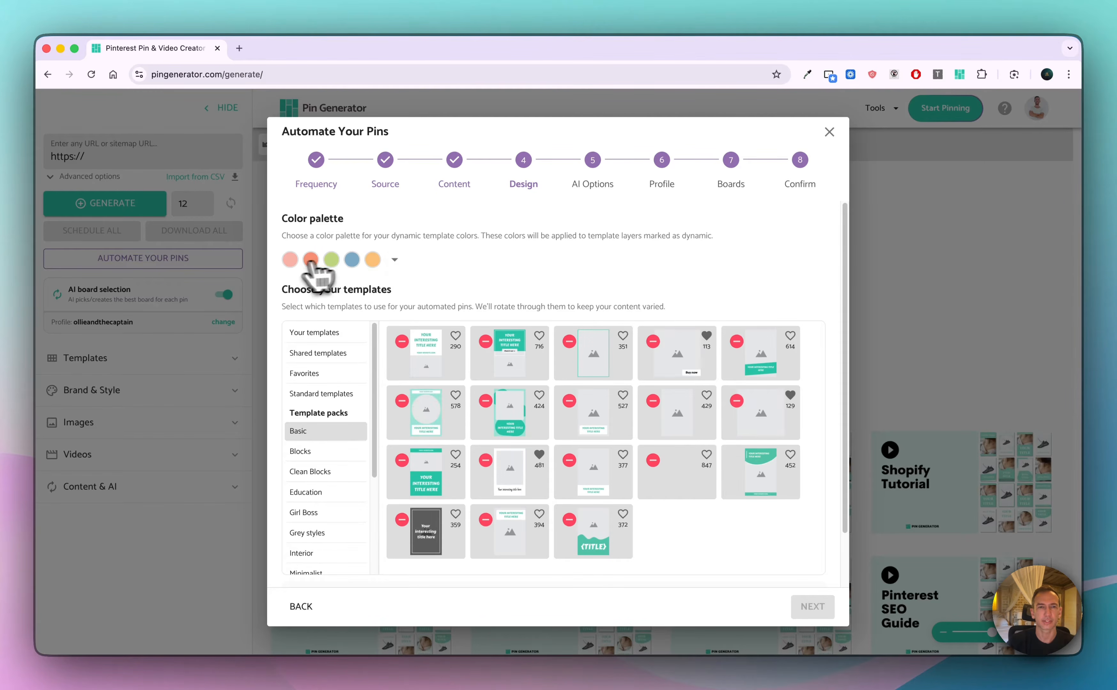
Keep the current color palette, select the Basic templates marked 290, 254, 847 and 372, and continue to the AI options
{"action": "left_click", "coordinate": [396, 259]}
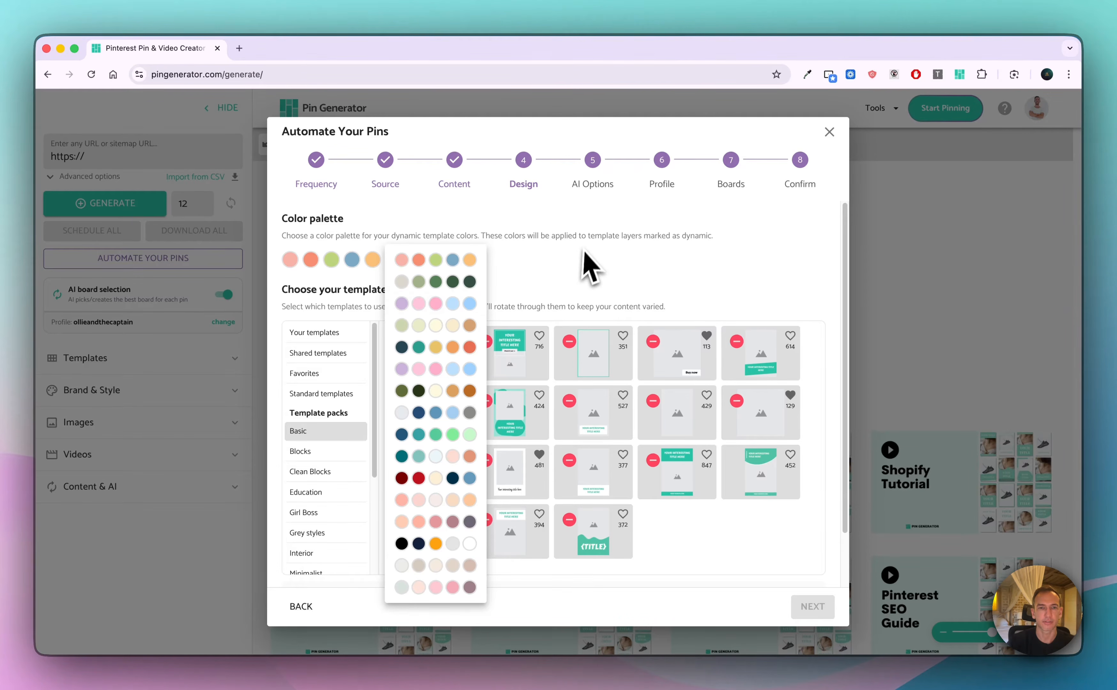
{"action": "left_click", "coordinate": [585, 268]}
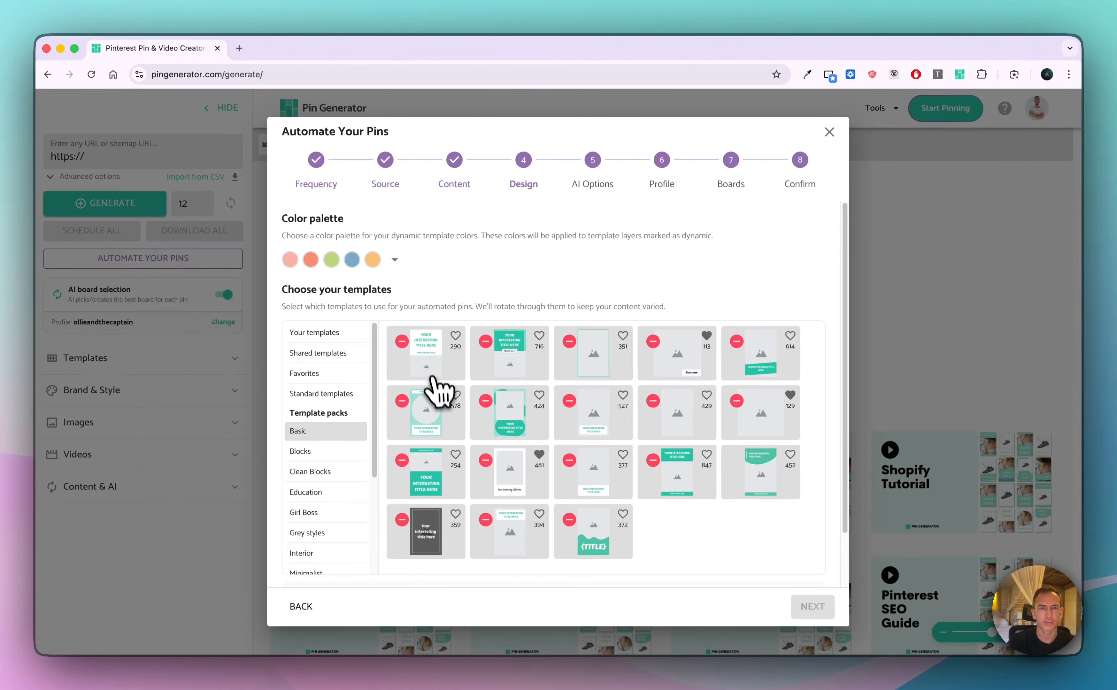
{"action": "left_click", "coordinate": [446, 374]}
{"action": "left_click", "coordinate": [425, 487]}
{"action": "scroll", "coordinate": [323, 467], "scroll_direction": "down", "scroll_amount": 5}
{"action": "scroll", "coordinate": [325, 463], "scroll_direction": "up", "scroll_amount": 5}
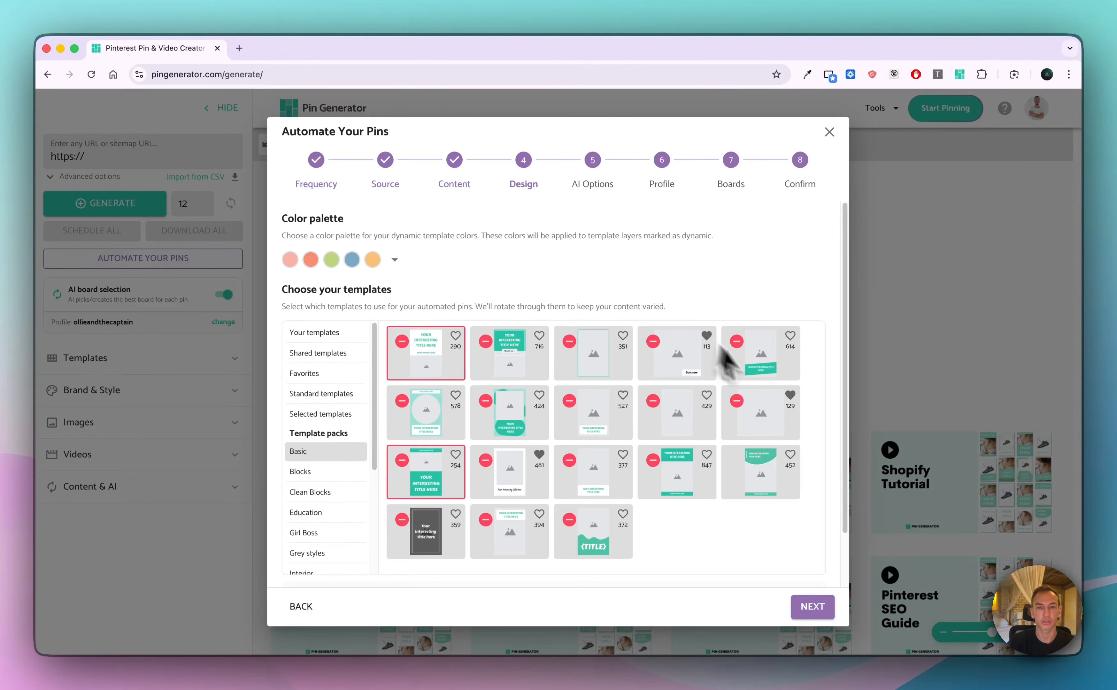
{"action": "left_click", "coordinate": [678, 481]}
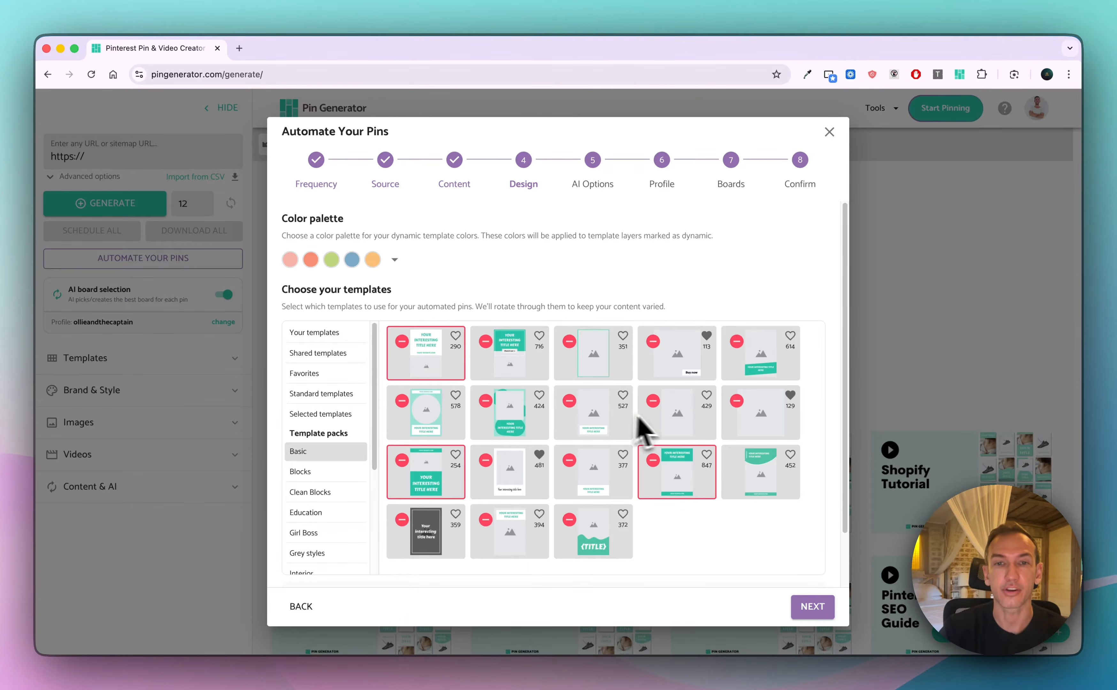
{"action": "left_click", "coordinate": [604, 549]}
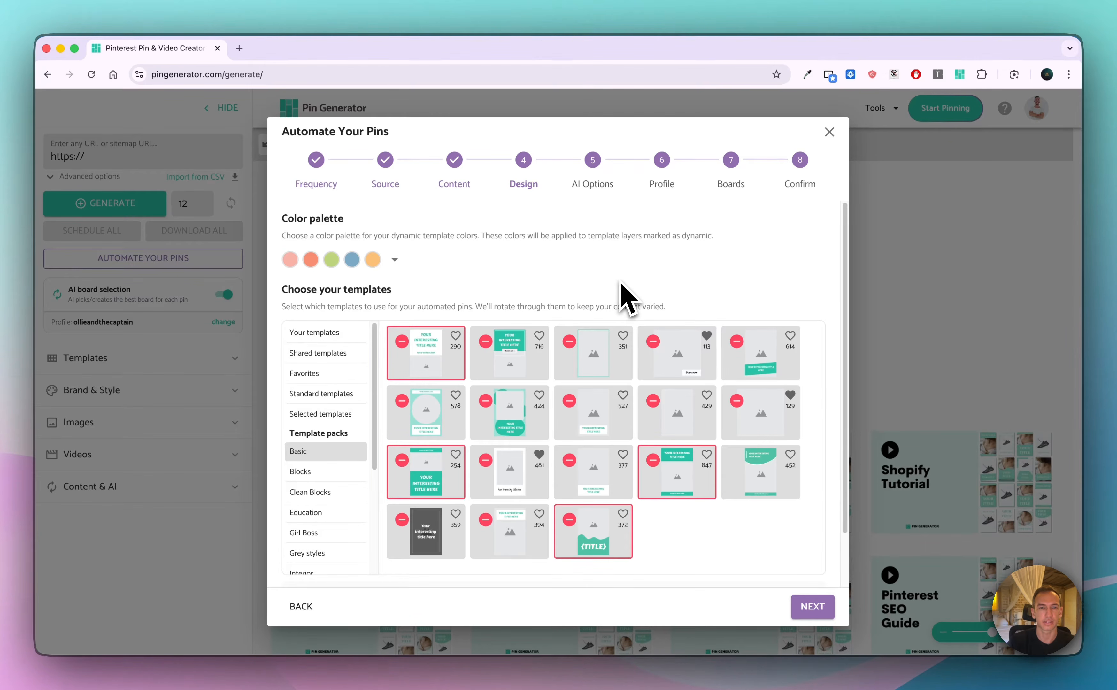
{"action": "scroll", "coordinate": [621, 284], "scroll_direction": "down", "scroll_amount": 1}
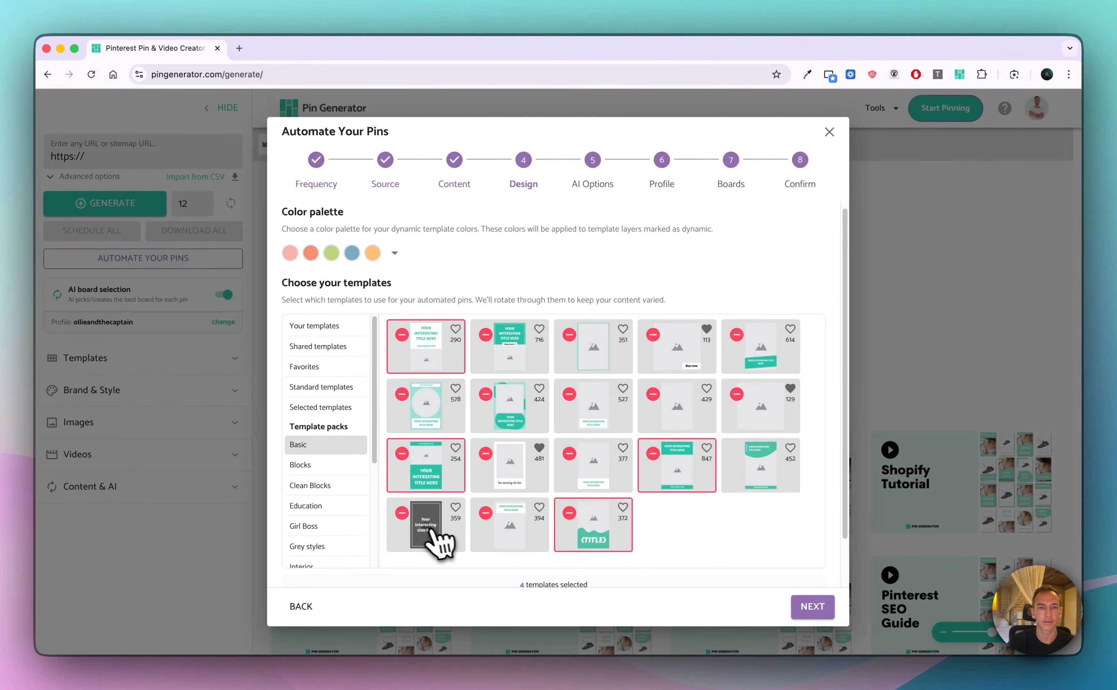
{"action": "left_click", "coordinate": [814, 610]}
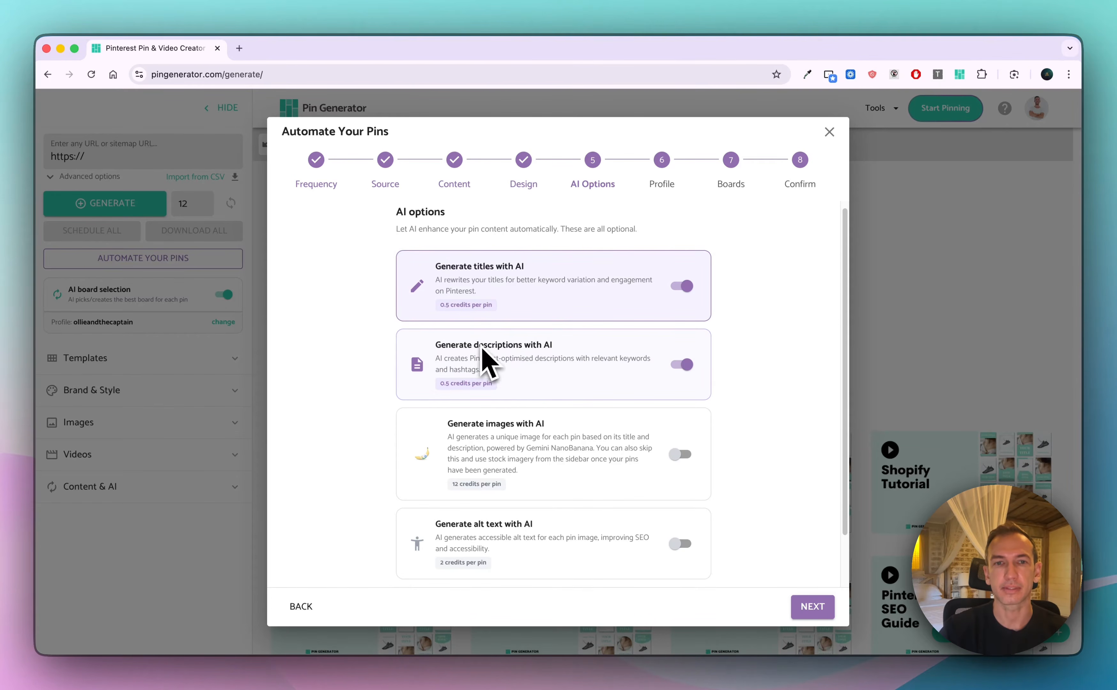
Enable AI alt text alongside AI titles and descriptions, leave AI images off, and continue to the profile choice
{"action": "scroll", "coordinate": [566, 366], "scroll_direction": "down", "scroll_amount": 2}
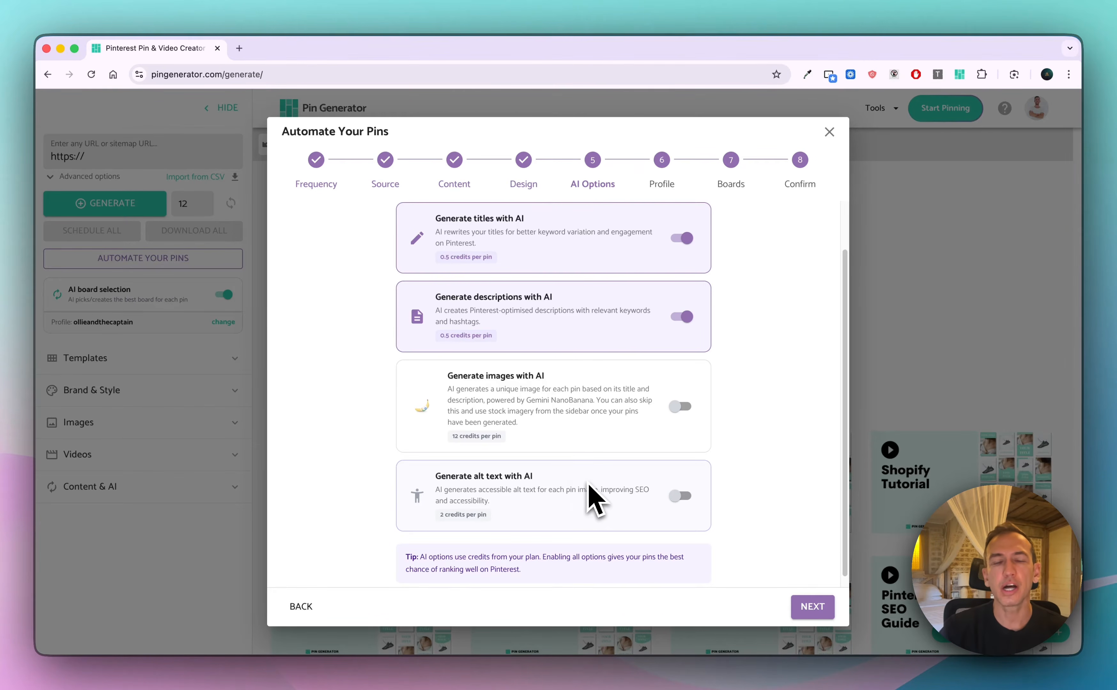
{"action": "left_click", "coordinate": [682, 496]}
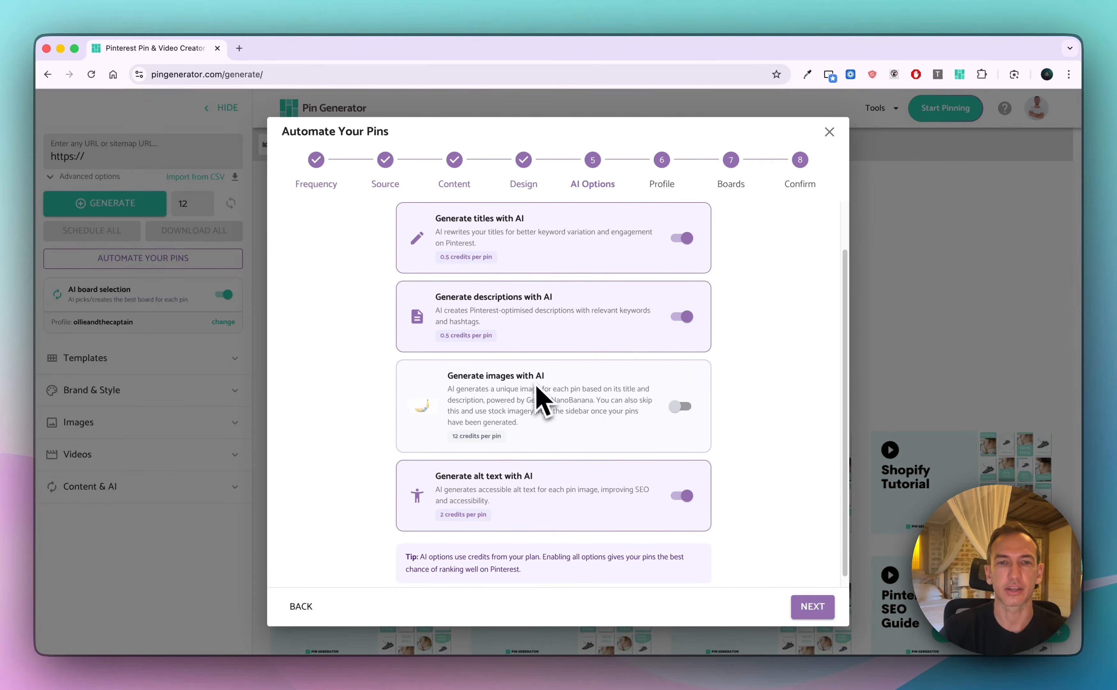
{"action": "scroll", "coordinate": [756, 429], "scroll_direction": "down", "scroll_amount": 1}
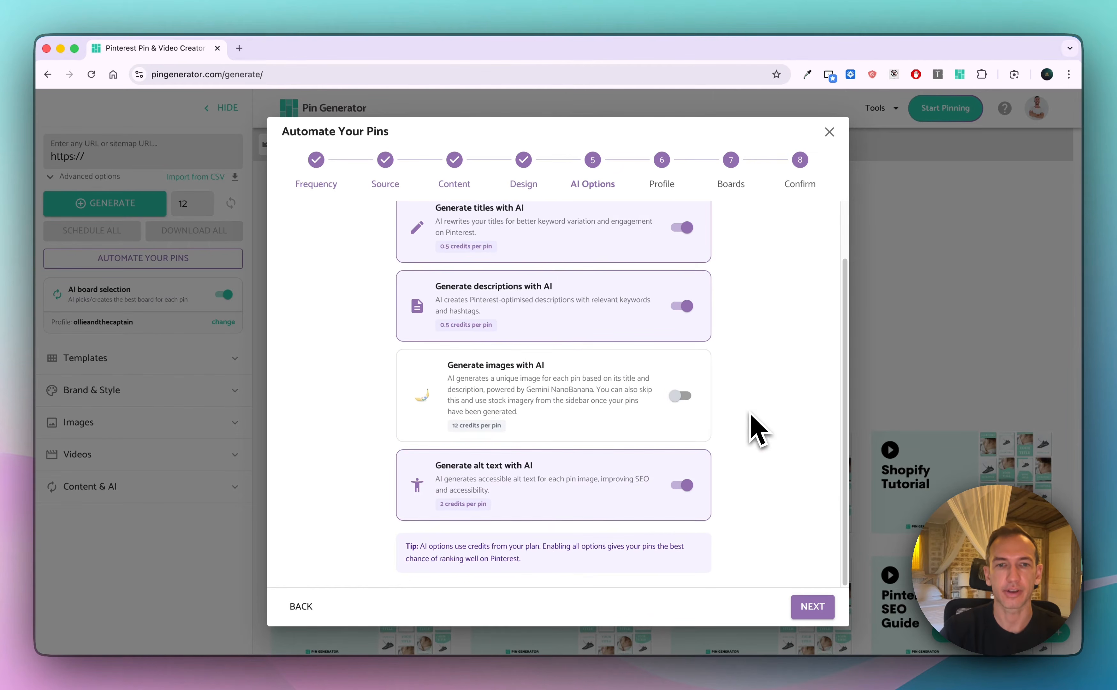
{"action": "left_click", "coordinate": [813, 606]}
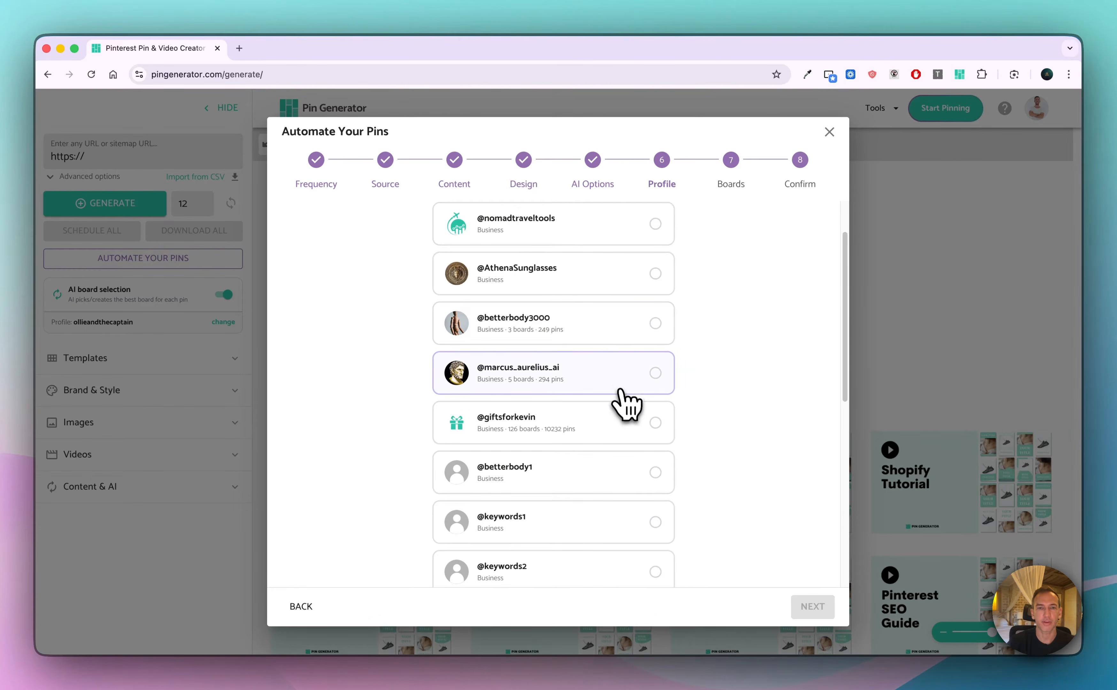
{"action": "scroll", "coordinate": [624, 403], "scroll_direction": "down", "scroll_amount": 3}
{"action": "scroll", "coordinate": [621, 396], "scroll_direction": "down", "scroll_amount": 2}
{"action": "left_click", "coordinate": [644, 422]}
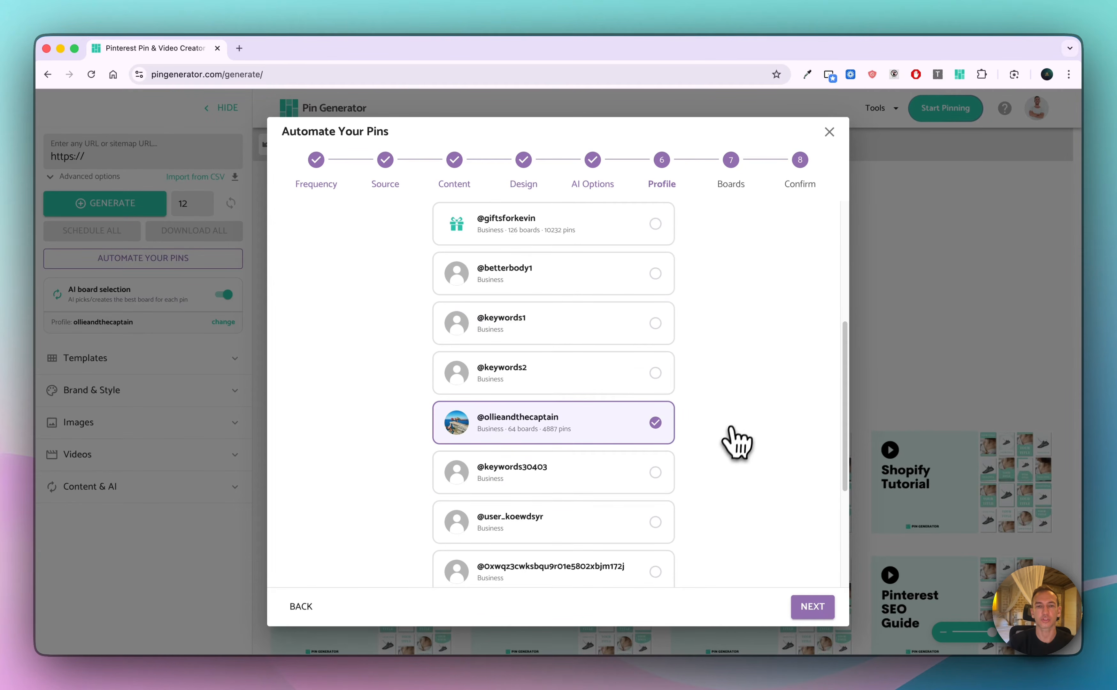
{"action": "left_click", "coordinate": [823, 610]}
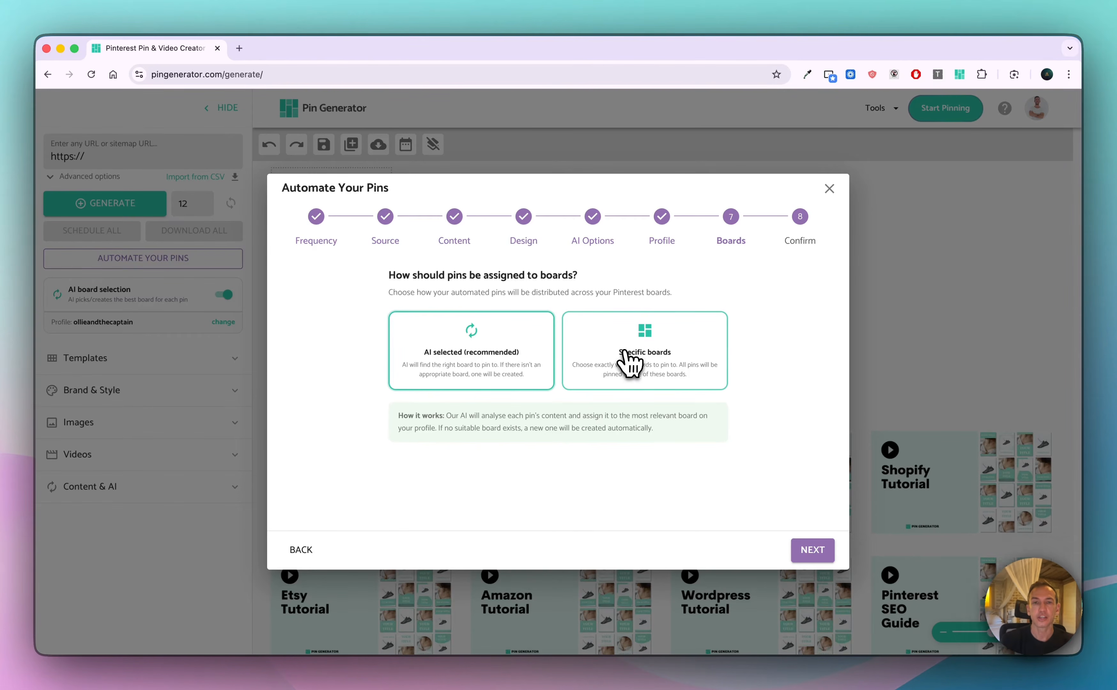
Try assigning the pins to specific boards, choosing Beach Boards for Adventurers and Bali
{"action": "left_click", "coordinate": [628, 362]}
{"action": "left_click", "coordinate": [569, 429]}
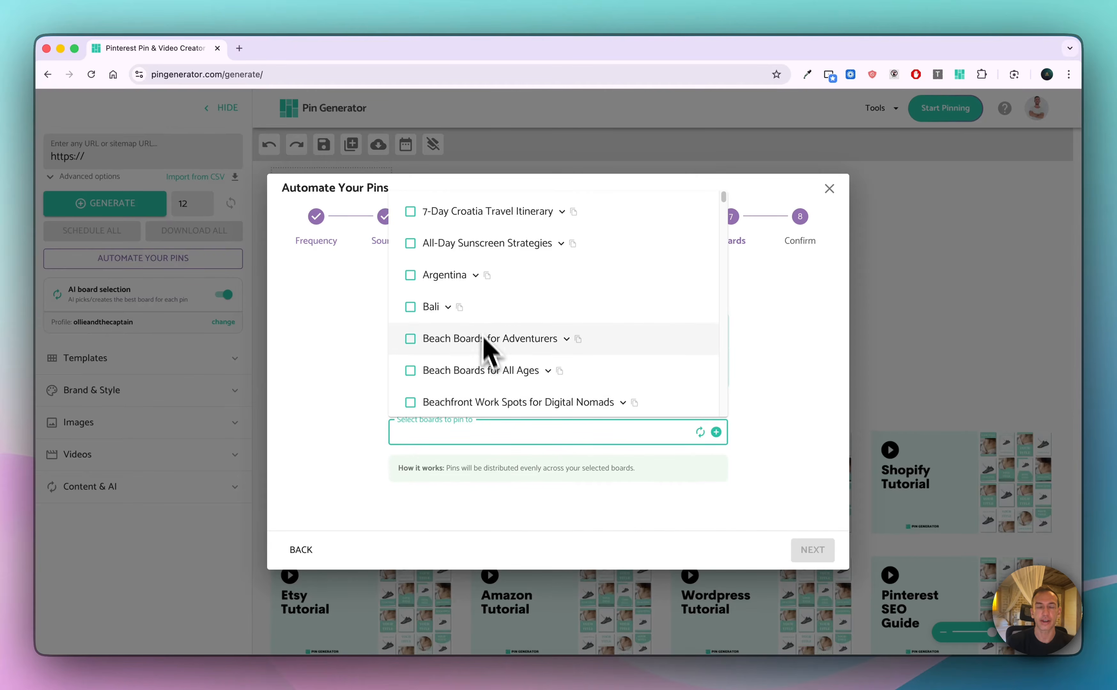
{"action": "scroll", "coordinate": [489, 369], "scroll_direction": "down", "scroll_amount": 2}
{"action": "scroll", "coordinate": [489, 369], "scroll_direction": "up", "scroll_amount": 2}
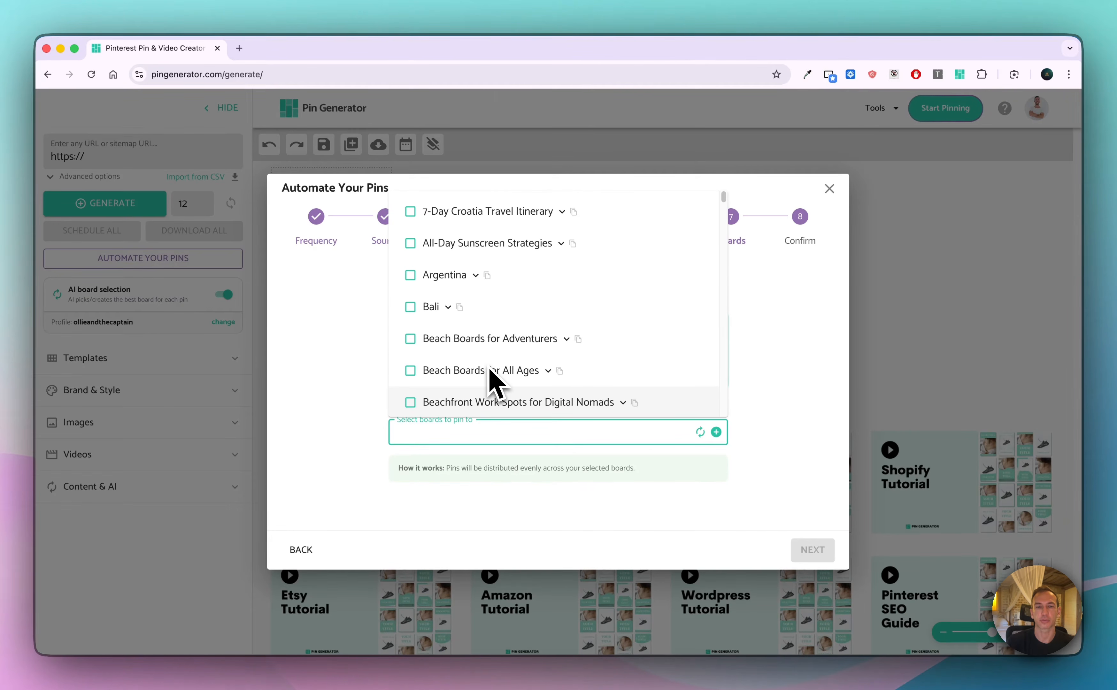
{"action": "left_click", "coordinate": [411, 338]}
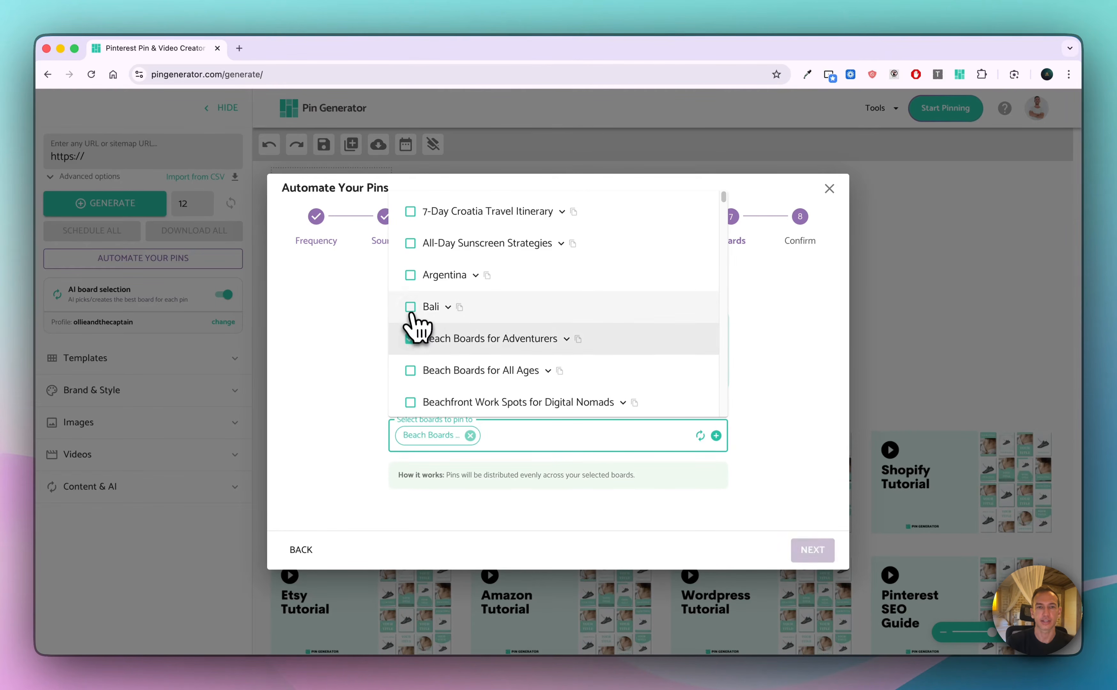
{"action": "left_click", "coordinate": [411, 315]}
{"action": "left_click", "coordinate": [785, 411]}
Set the board assignment to AI selected and, after reviewing the automation summary, generate the first batch of pins
{"action": "left_click", "coordinate": [488, 357]}
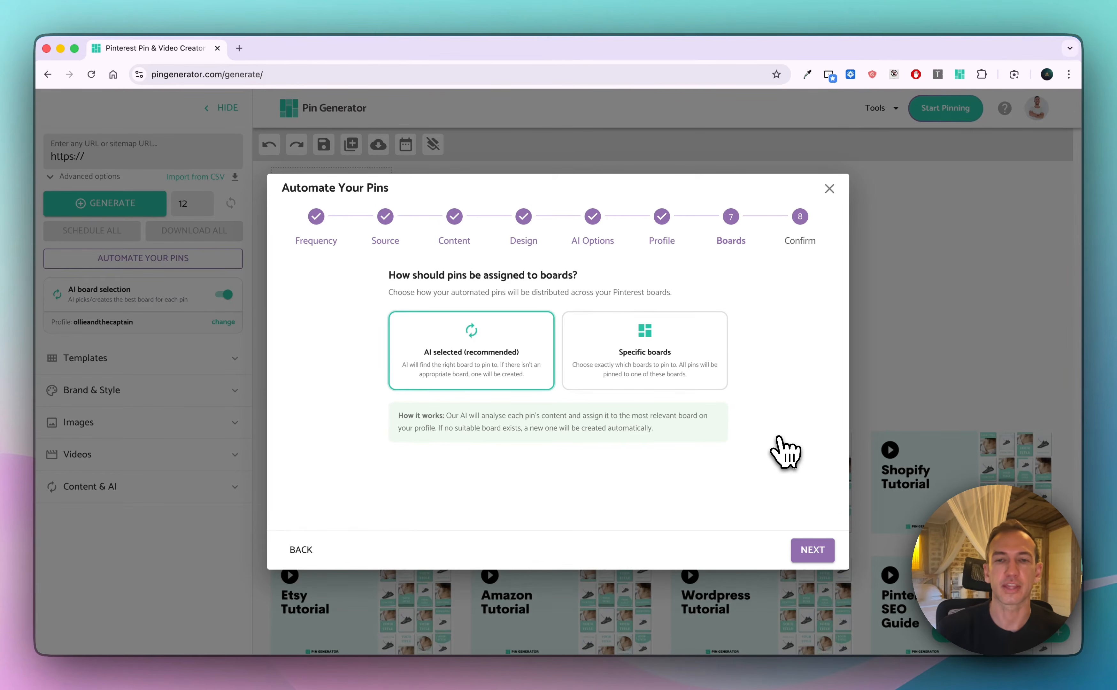
{"action": "left_click", "coordinate": [812, 551]}
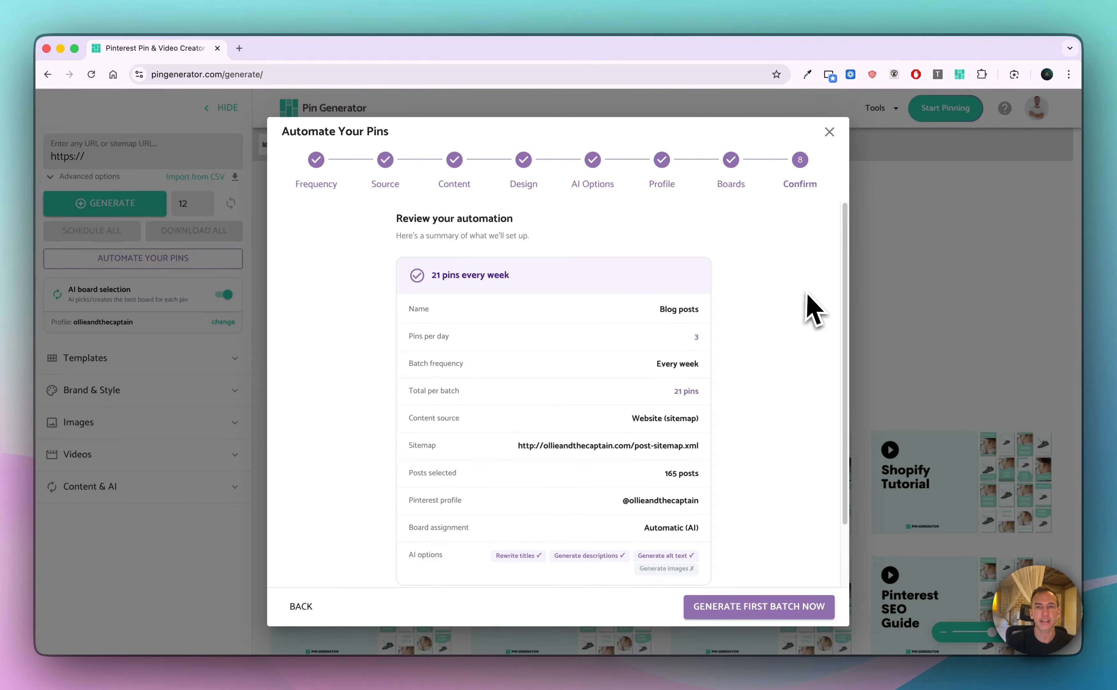
{"action": "scroll", "coordinate": [800, 300], "scroll_direction": "down", "scroll_amount": 3}
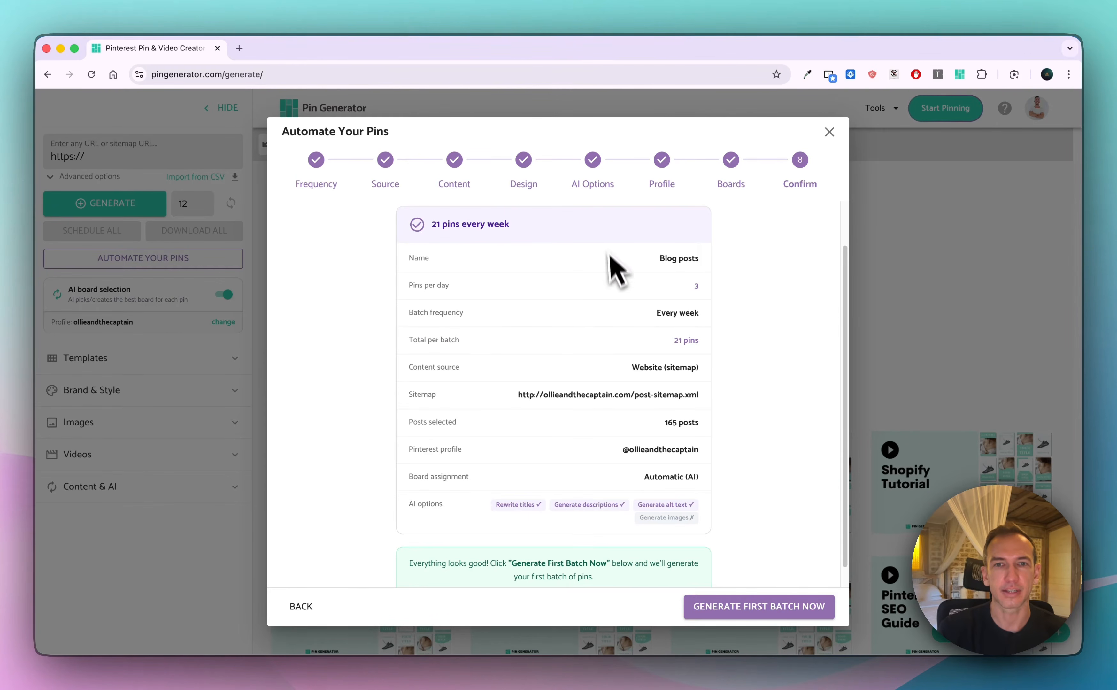
{"action": "scroll", "coordinate": [780, 508], "scroll_direction": "down", "scroll_amount": 1}
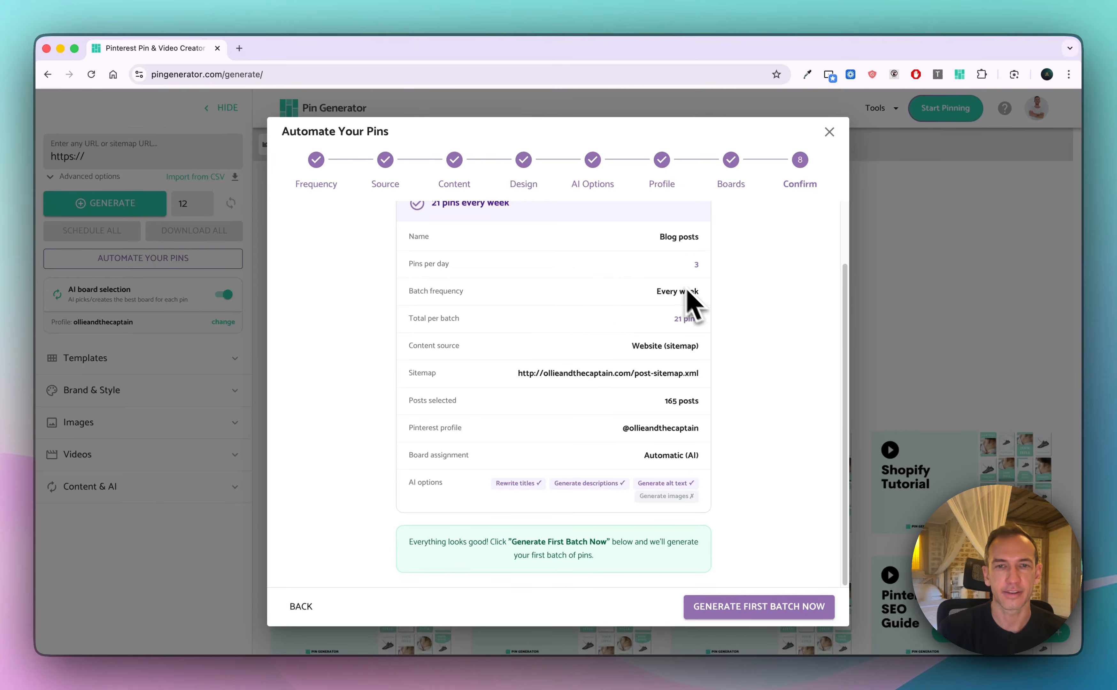
{"action": "scroll", "coordinate": [686, 294], "scroll_direction": "up", "scroll_amount": 1}
{"action": "left_click", "coordinate": [782, 613]}
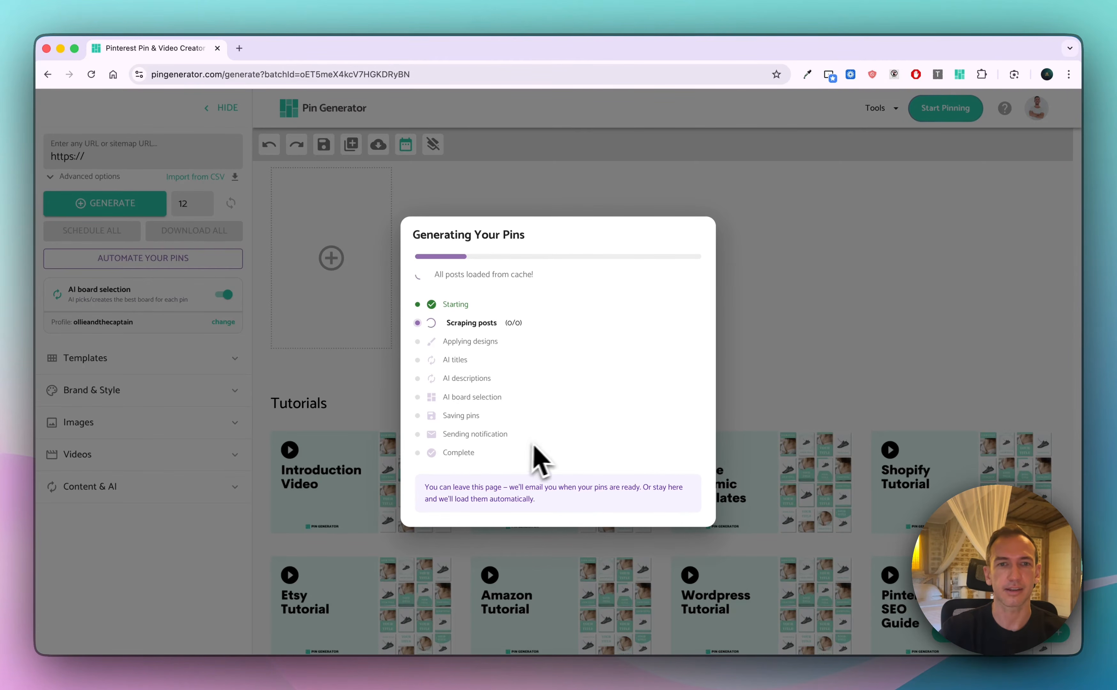
Load the pins of the finished batch for review
{"action": "left_click_drag", "start_coordinate": [509, 438], "coordinate": [471, 329]}
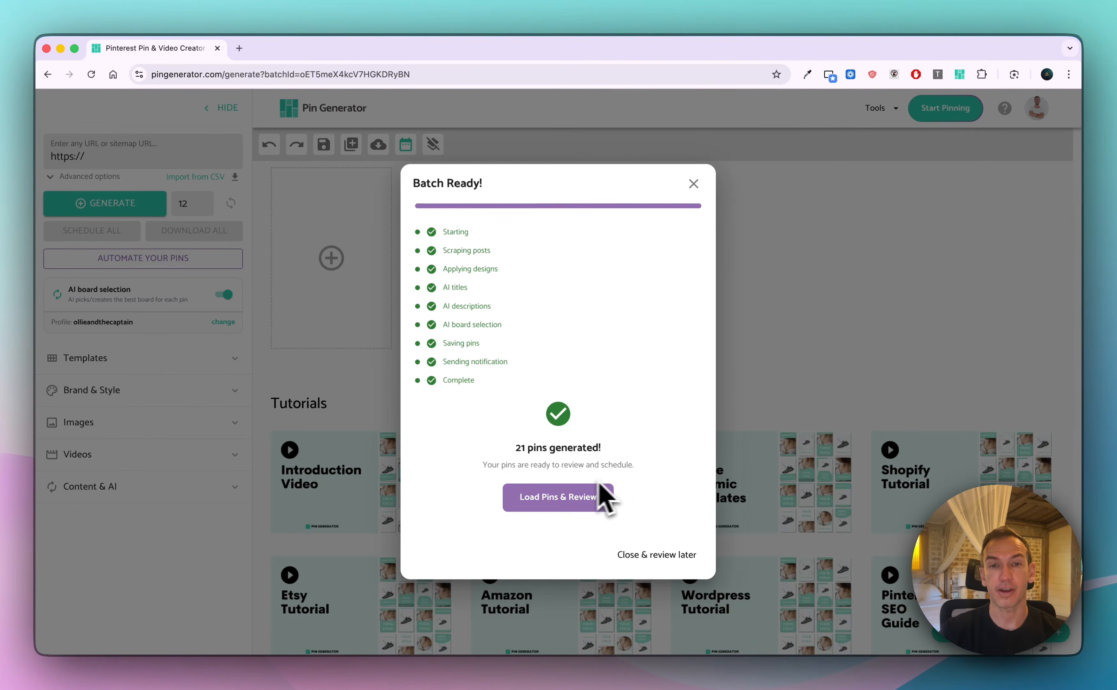
{"action": "left_click_drag", "start_coordinate": [487, 471], "coordinate": [639, 468]}
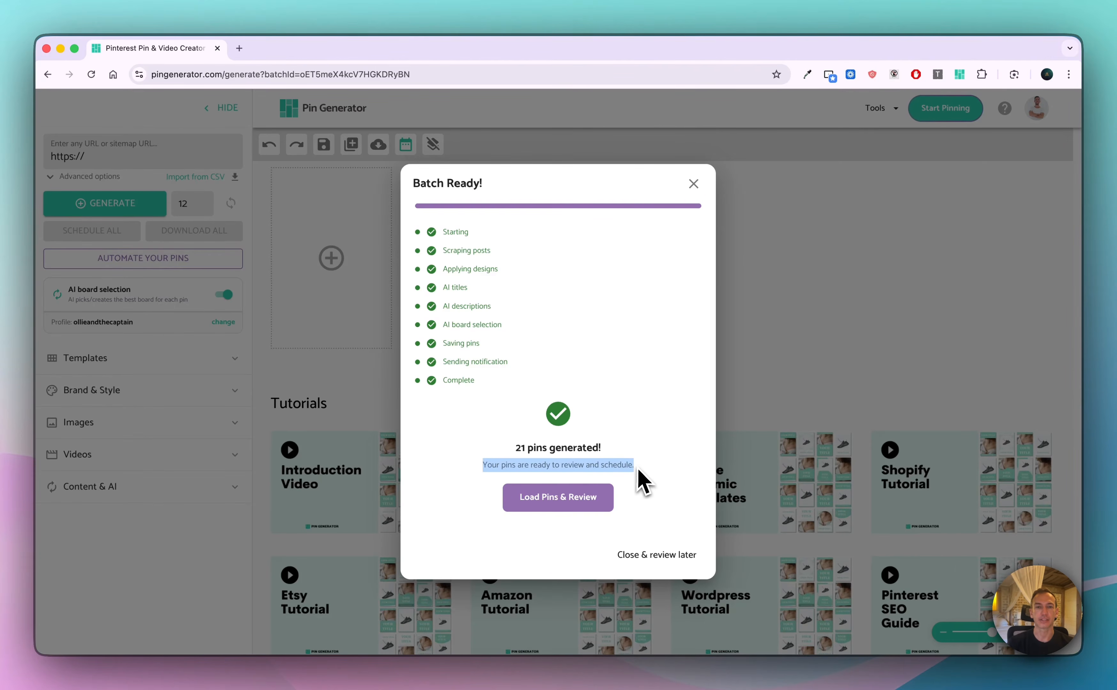
{"action": "left_click", "coordinate": [643, 468]}
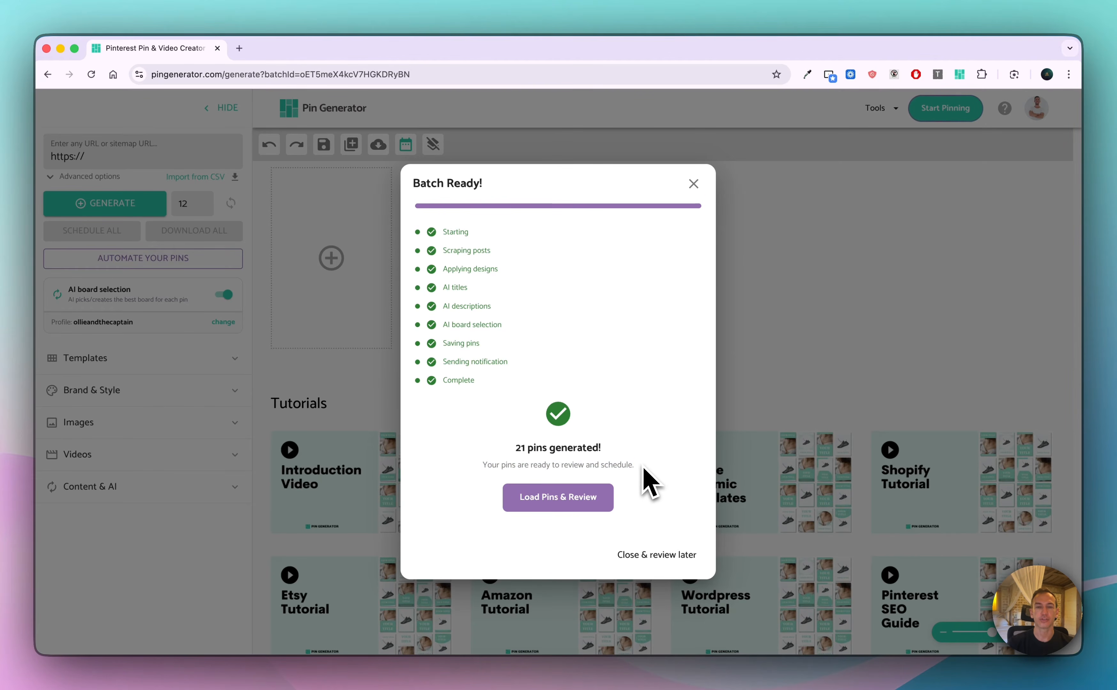
{"action": "left_click", "coordinate": [572, 500]}
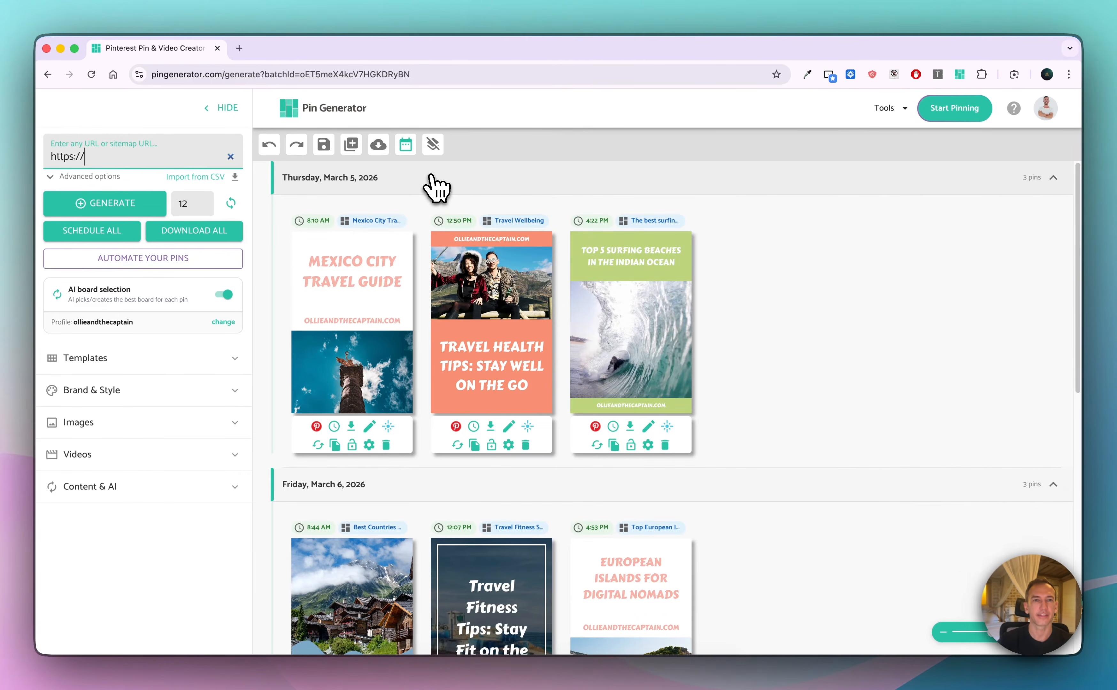
Collapse the pin groups for Friday, March 6 and Saturday, March 7, keeping Thursday, March 5 expanded
{"action": "left_click", "coordinate": [438, 183]}
{"action": "left_click", "coordinate": [463, 227]}
{"action": "left_click", "coordinate": [475, 274]}
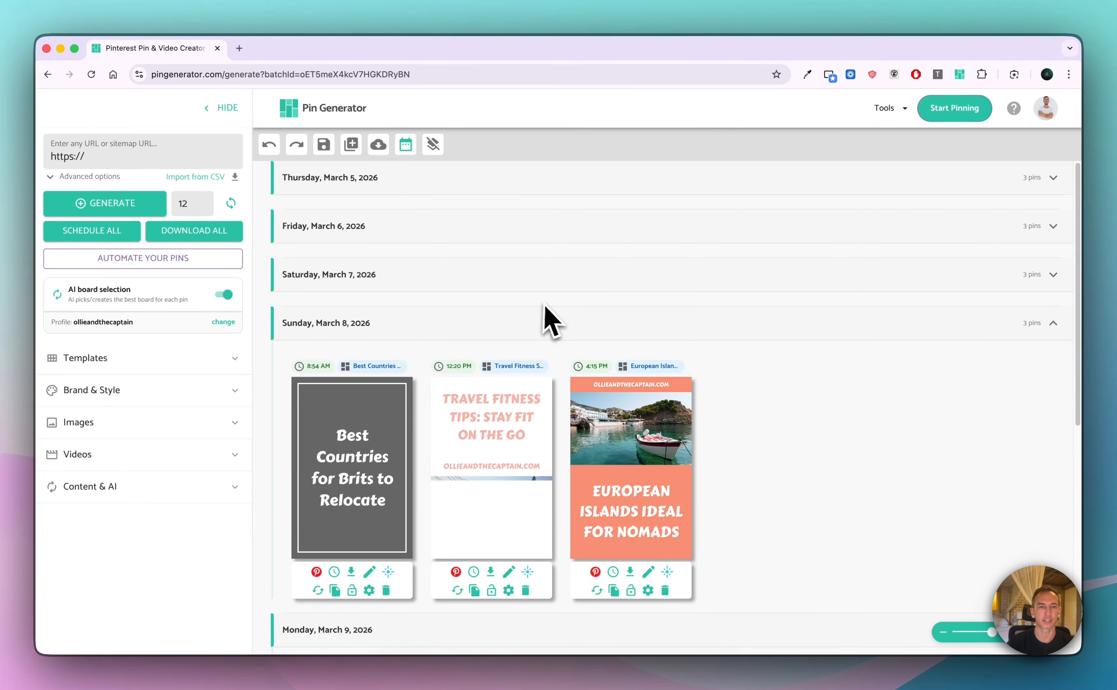
{"action": "left_click", "coordinate": [509, 183]}
{"action": "scroll", "coordinate": [715, 321], "scroll_direction": "down", "scroll_amount": 1}
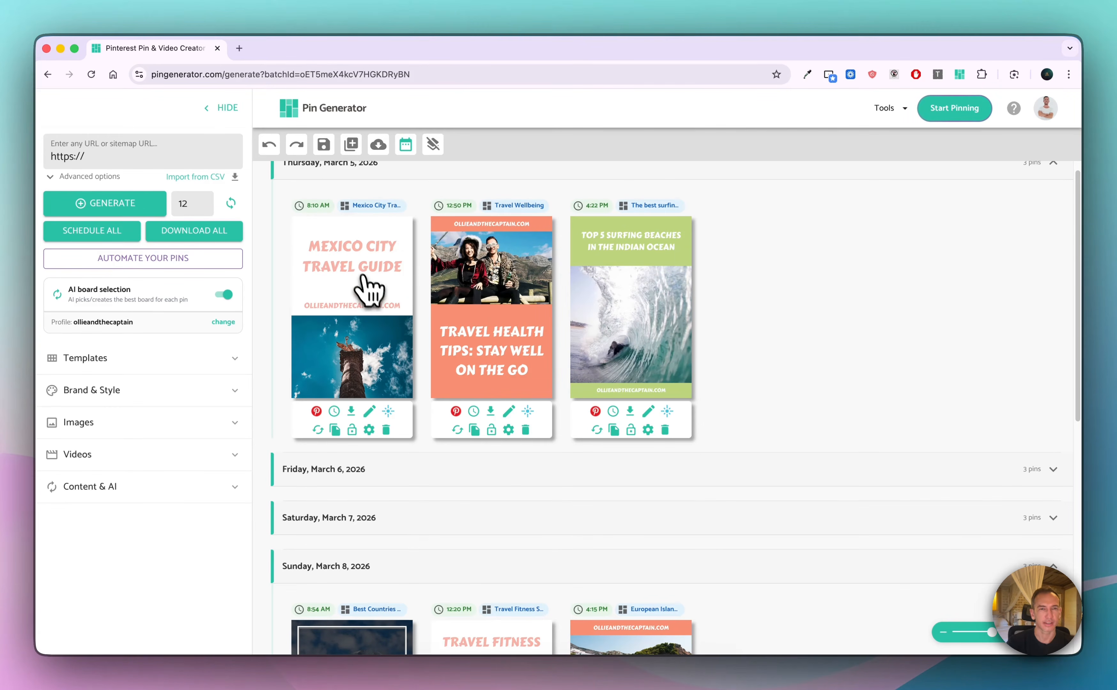
Edit the first Mexico City Travel Guide pin to use the night city skyline image and save it
{"action": "left_click", "coordinate": [370, 412]}
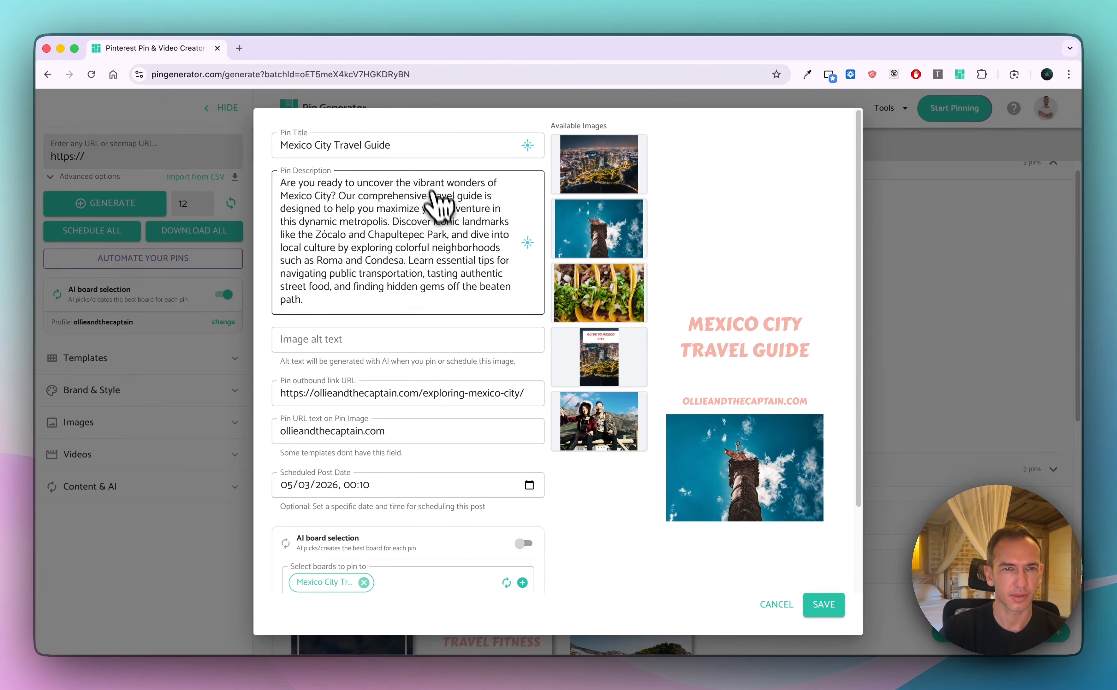
{"action": "scroll", "coordinate": [437, 292], "scroll_direction": "down", "scroll_amount": 5}
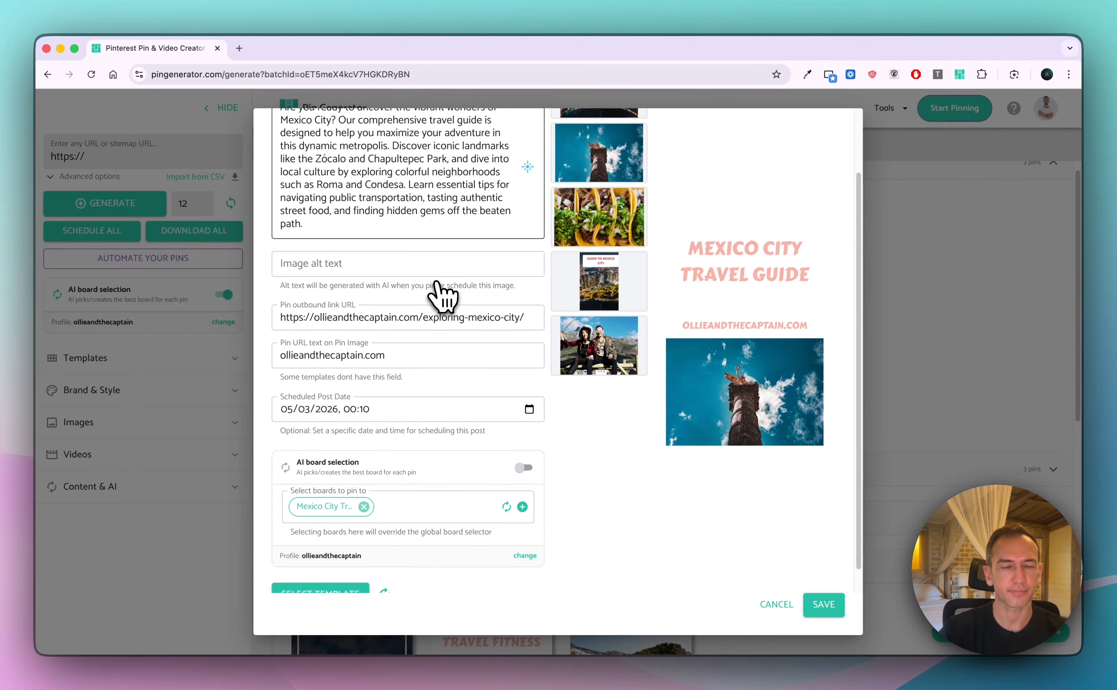
{"action": "scroll", "coordinate": [438, 289], "scroll_direction": "up", "scroll_amount": 5}
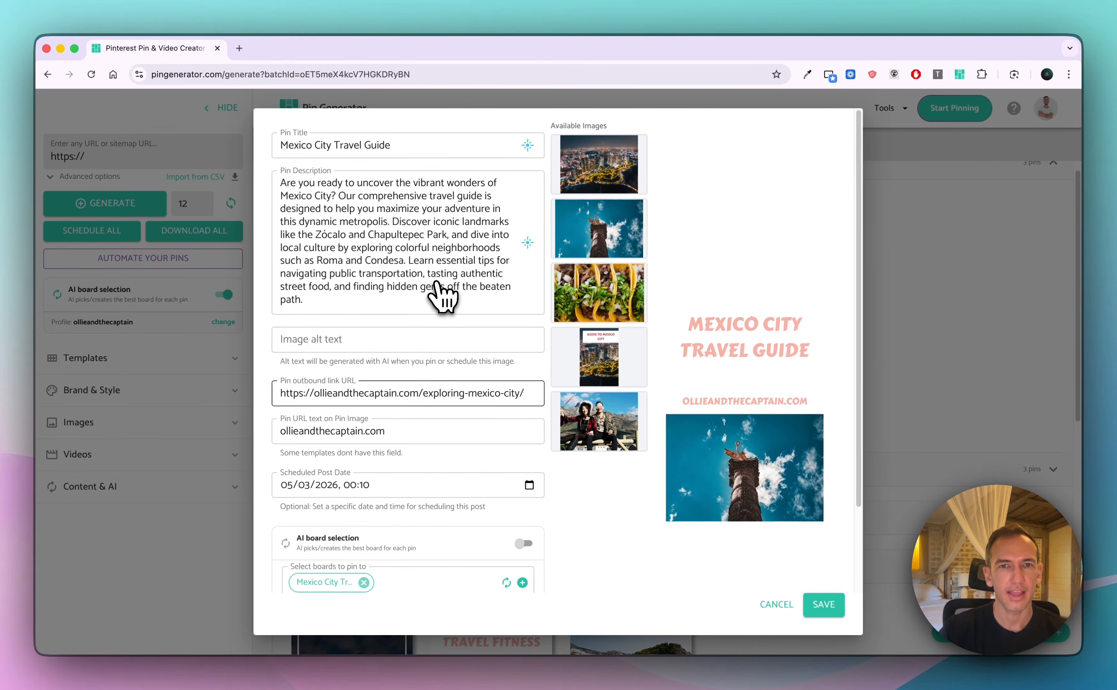
{"action": "left_click", "coordinate": [602, 302]}
{"action": "left_click", "coordinate": [614, 183]}
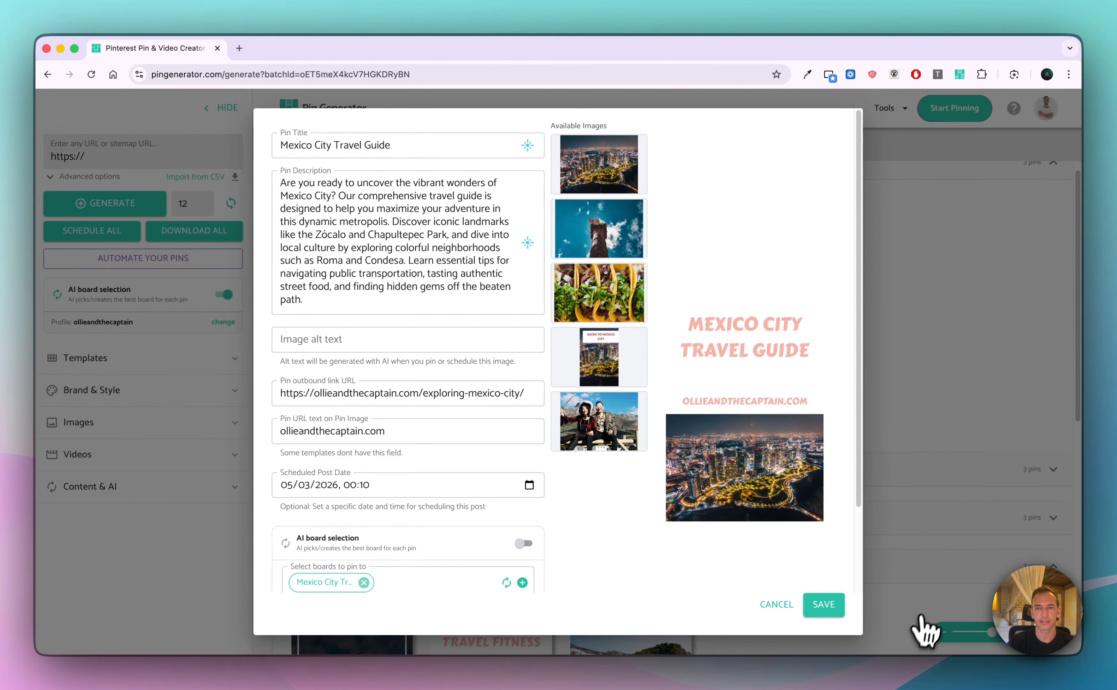
{"action": "left_click", "coordinate": [825, 605]}
Examine the remaining scheduled pins and the Templates and Brand & Style options available for redesigning them
{"action": "scroll", "coordinate": [803, 410], "scroll_direction": "down", "scroll_amount": 10}
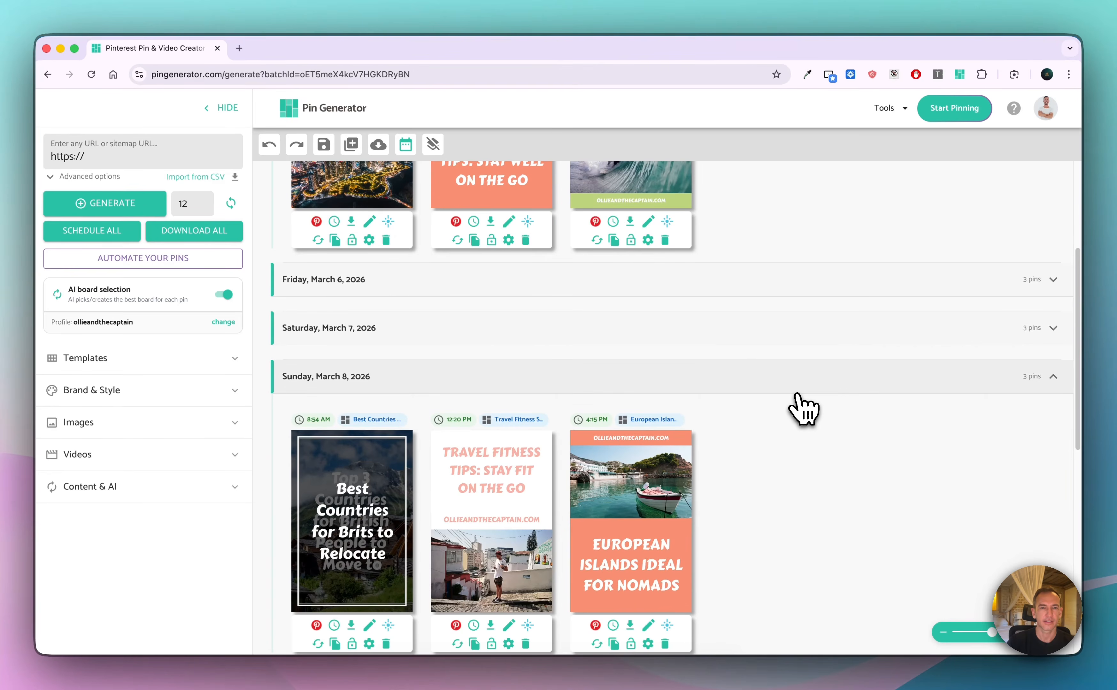
{"action": "scroll", "coordinate": [803, 409], "scroll_direction": "down", "scroll_amount": 14}
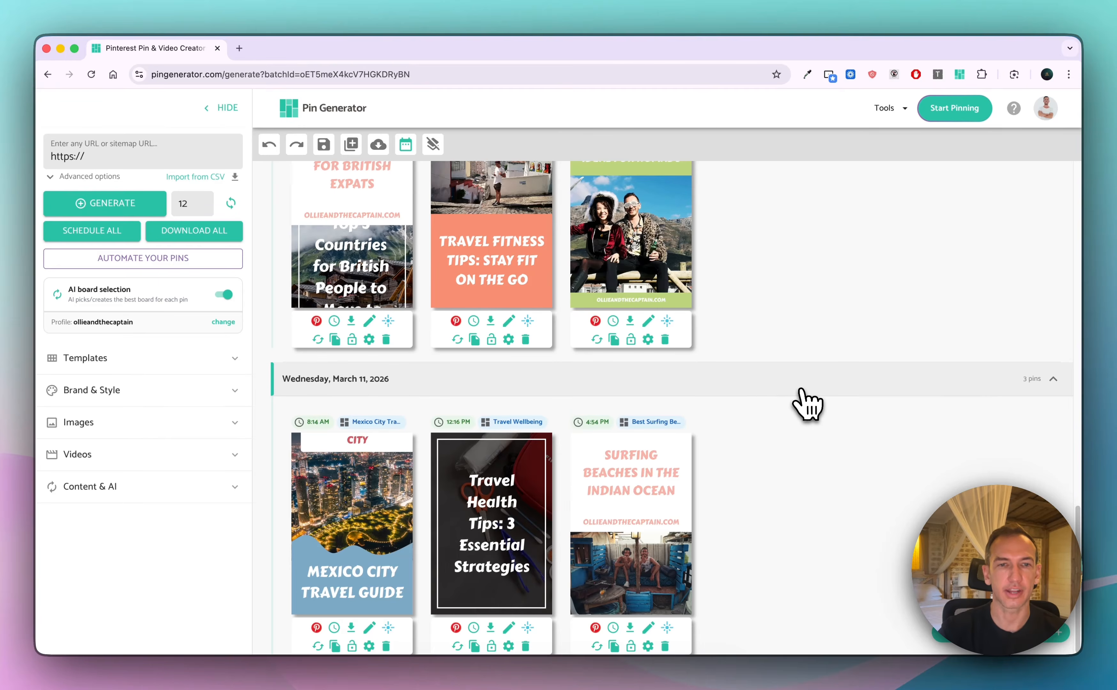
{"action": "scroll", "coordinate": [807, 403], "scroll_direction": "up", "scroll_amount": 20}
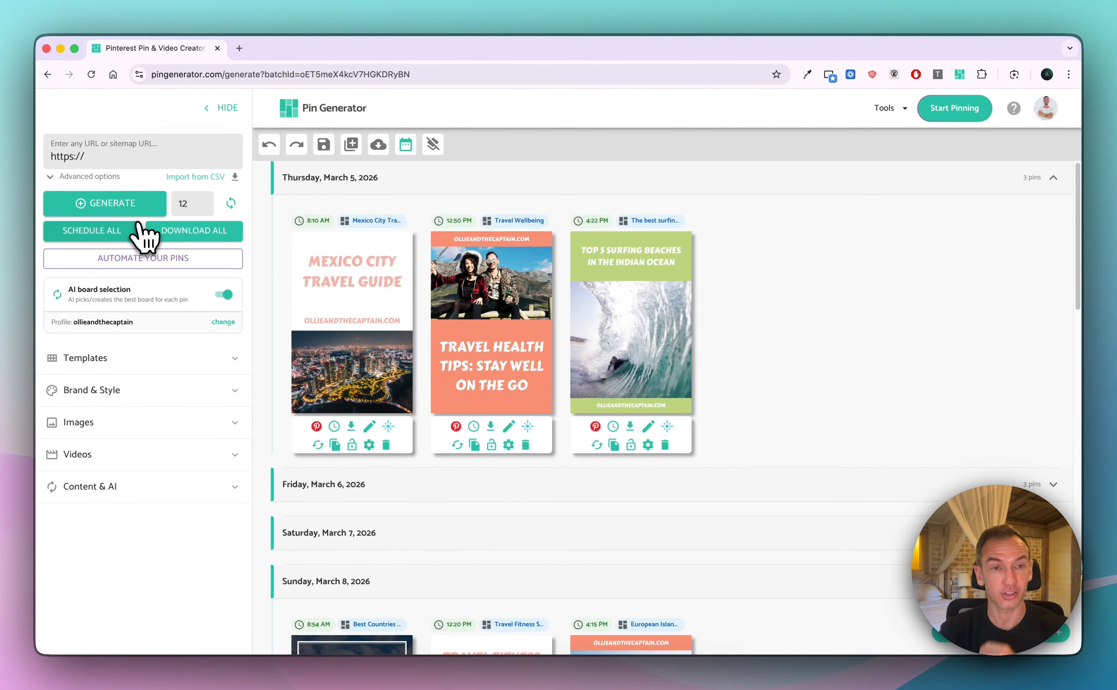
{"action": "left_click", "coordinate": [235, 362]}
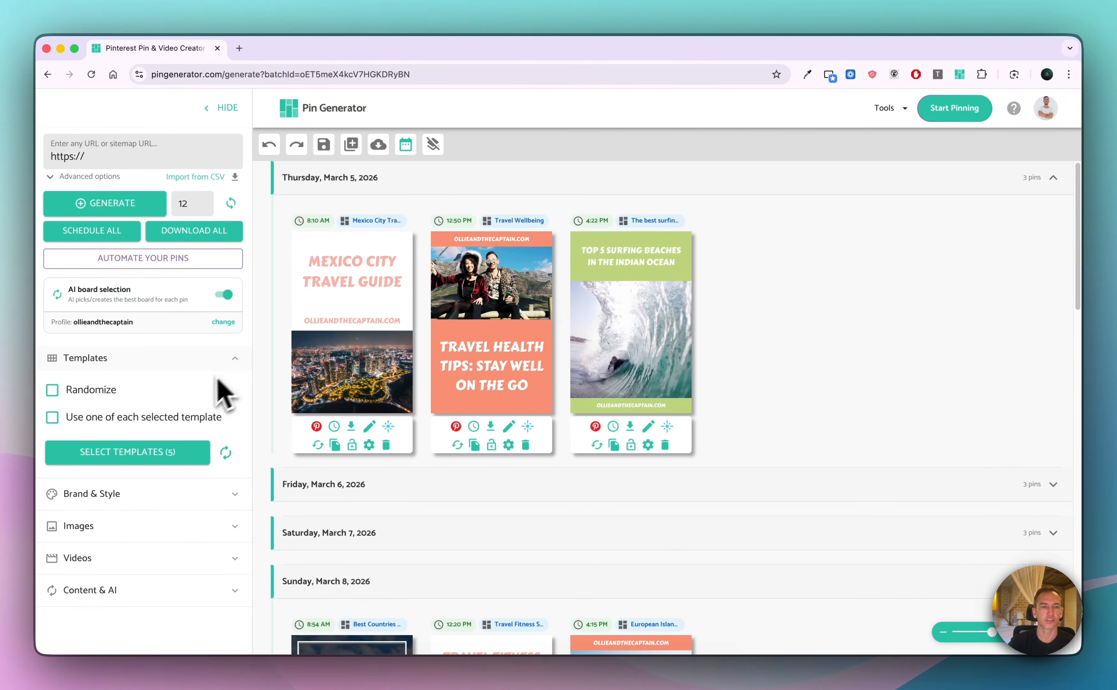
{"action": "left_click", "coordinate": [236, 362]}
{"action": "left_click", "coordinate": [228, 393]}
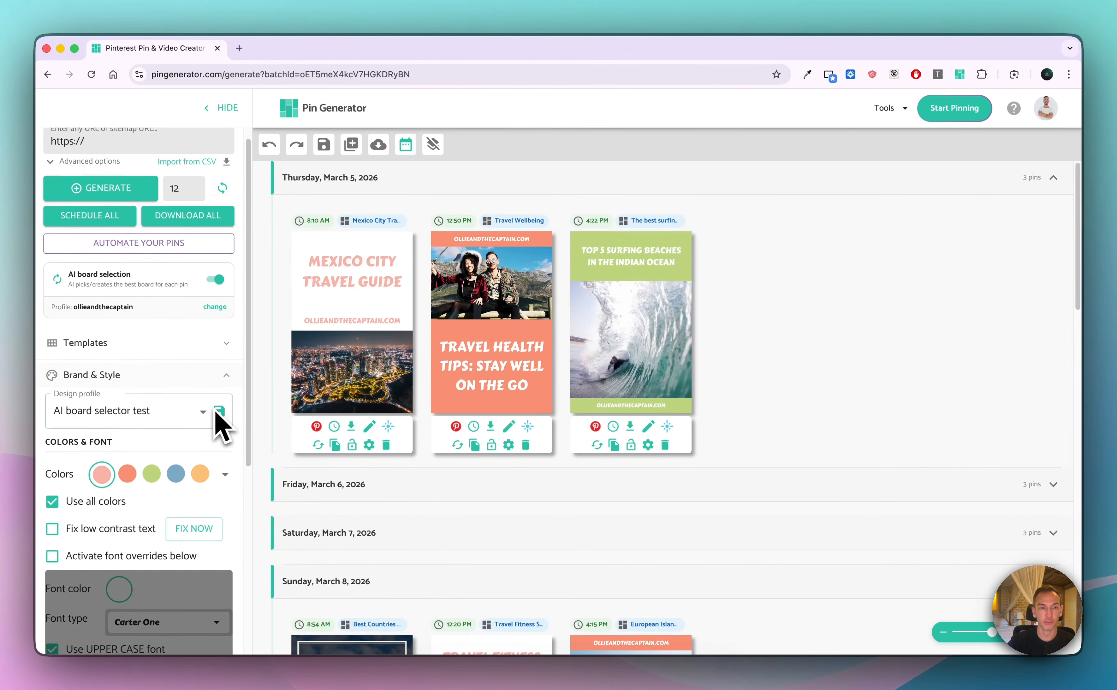
{"action": "scroll", "coordinate": [219, 424], "scroll_direction": "down", "scroll_amount": 2}
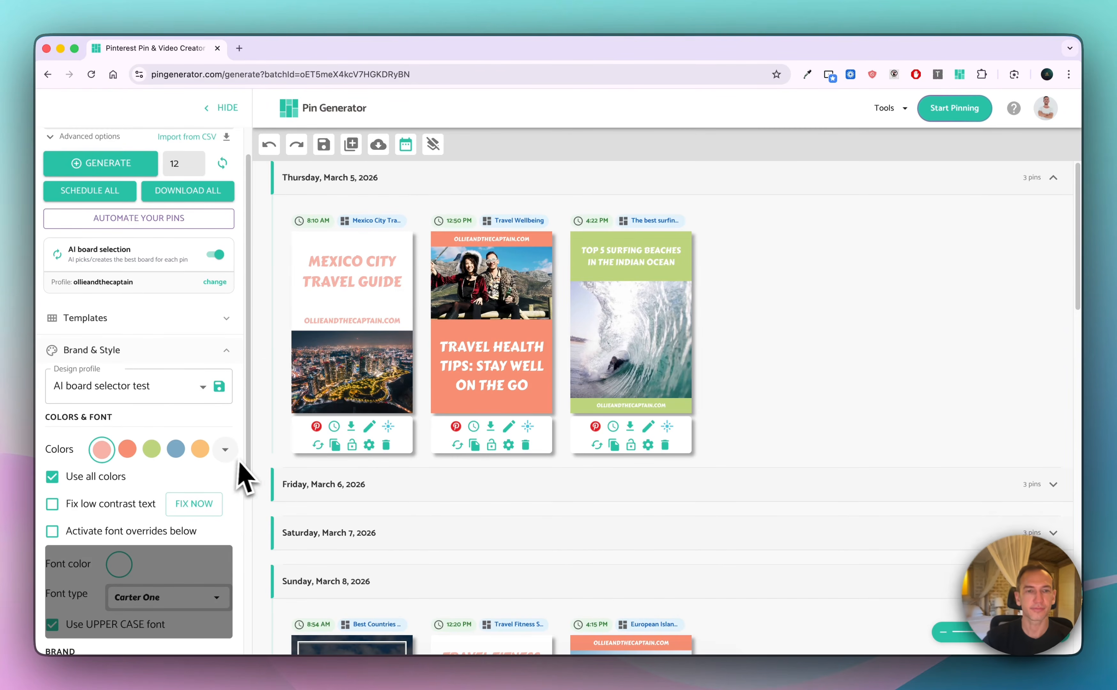
{"action": "scroll", "coordinate": [103, 426], "scroll_direction": "down", "scroll_amount": 10}
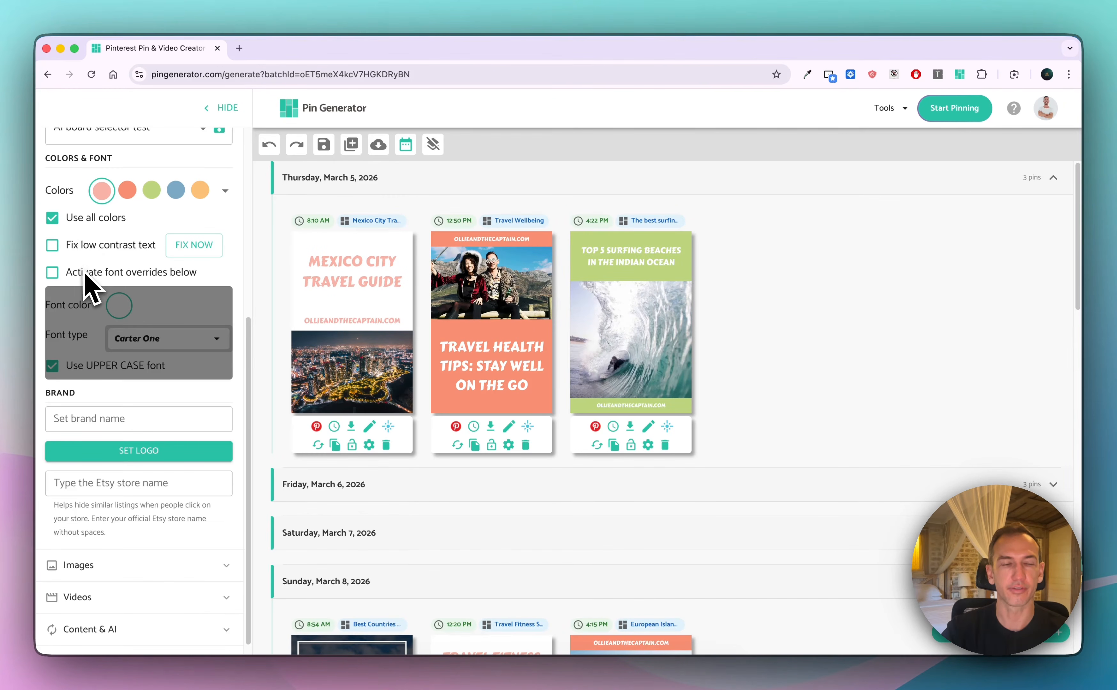
{"action": "scroll", "coordinate": [153, 337], "scroll_direction": "down", "scroll_amount": 5}
Put the uploaded hat-wearing cat image on the Mexico City Travel Guide pin and the leaping cat sky image on the Travel Health Tips pin
{"action": "left_click", "coordinate": [192, 419]}
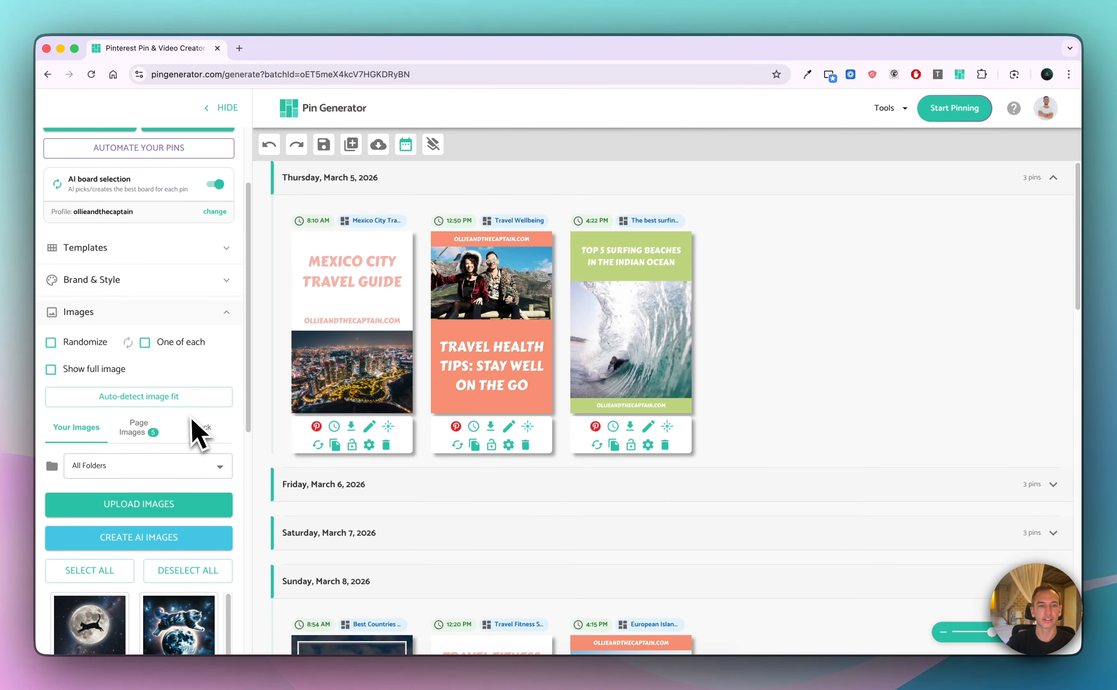
{"action": "scroll", "coordinate": [193, 419], "scroll_direction": "down", "scroll_amount": 6}
{"action": "left_click_drag", "start_coordinate": [176, 591], "coordinate": [371, 413]}
{"action": "left_click_drag", "start_coordinate": [89, 578], "coordinate": [473, 303]}
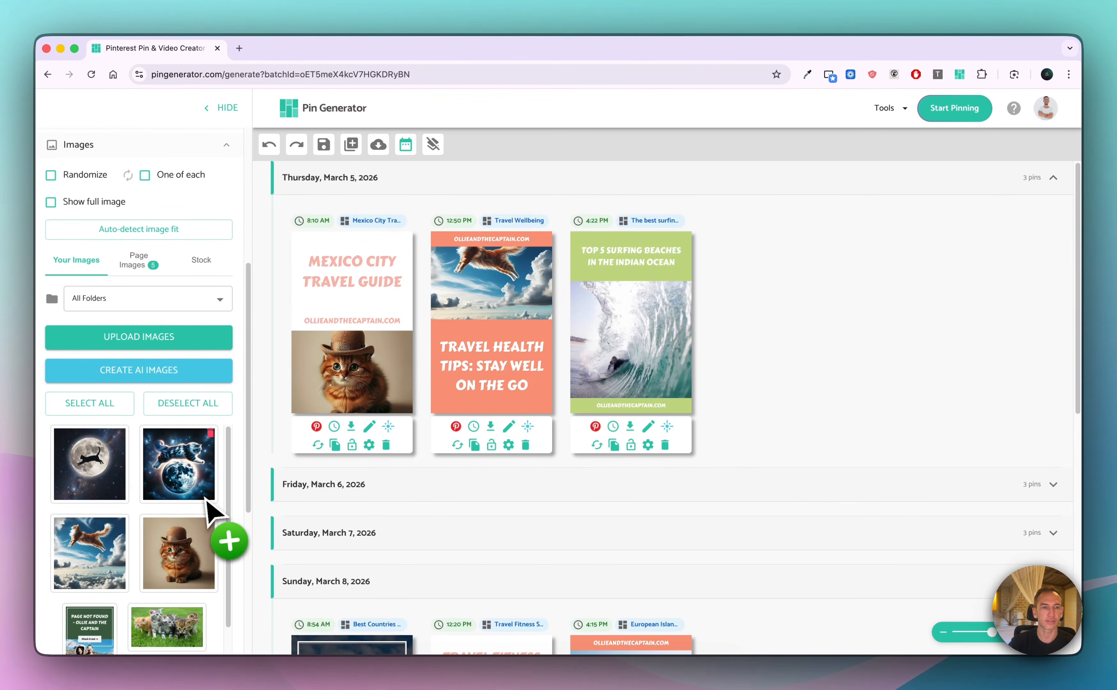
Search the stock videos for "cat" and put the clip of the cat lying in the grass on the Mexico City Travel Guide pin
{"action": "left_click", "coordinate": [194, 454]}
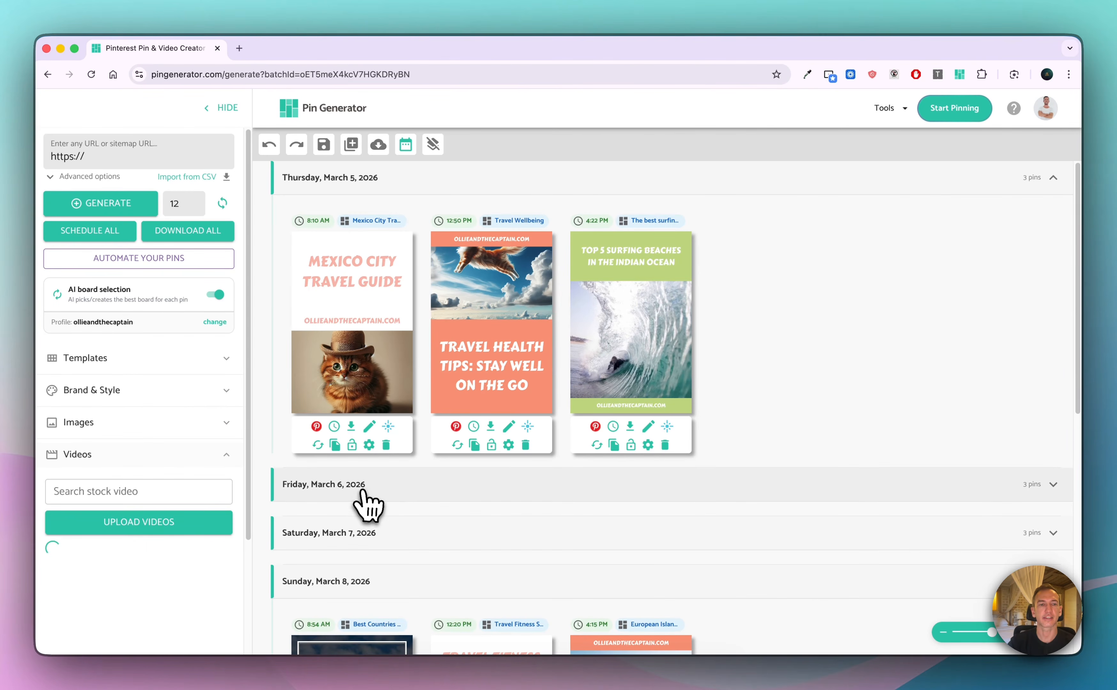
{"action": "left_click", "coordinate": [177, 484]}
{"action": "type", "text": "cat"}
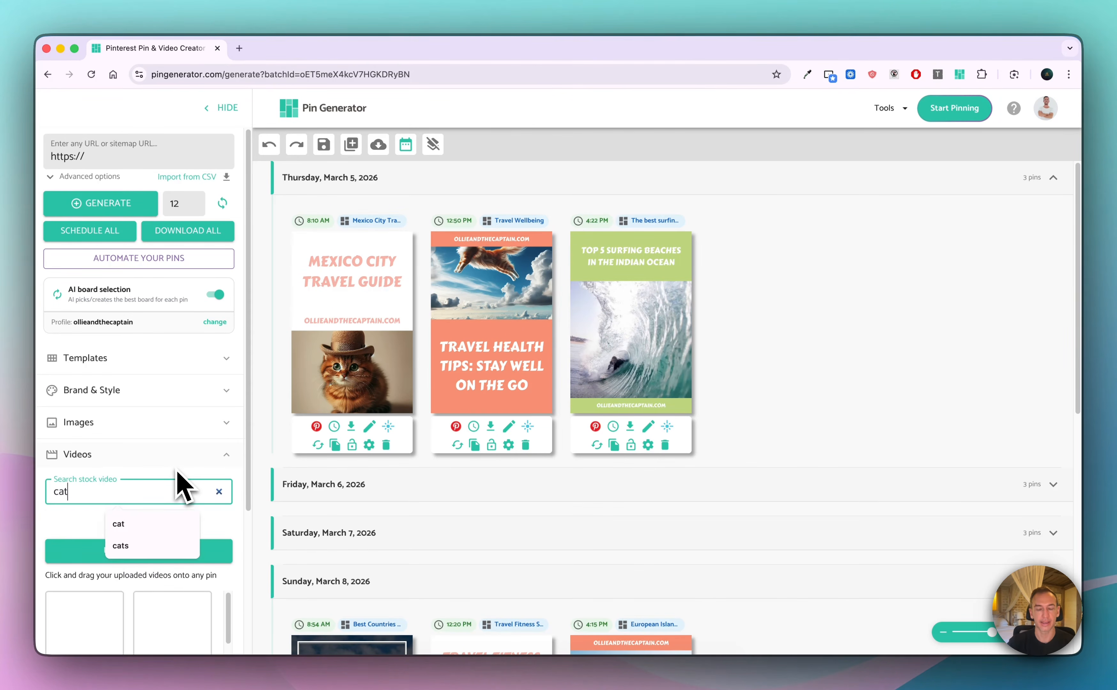
{"action": "scroll", "coordinate": [193, 463], "scroll_direction": "down", "scroll_amount": 4}
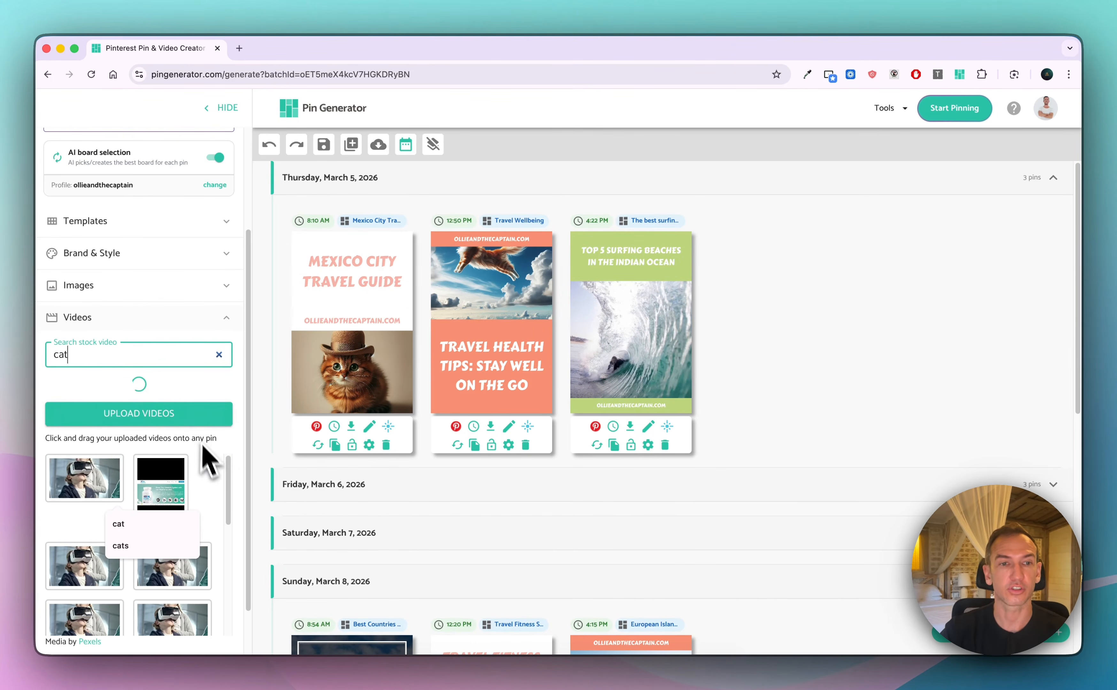
{"action": "scroll", "coordinate": [182, 316], "scroll_direction": "down", "scroll_amount": 3}
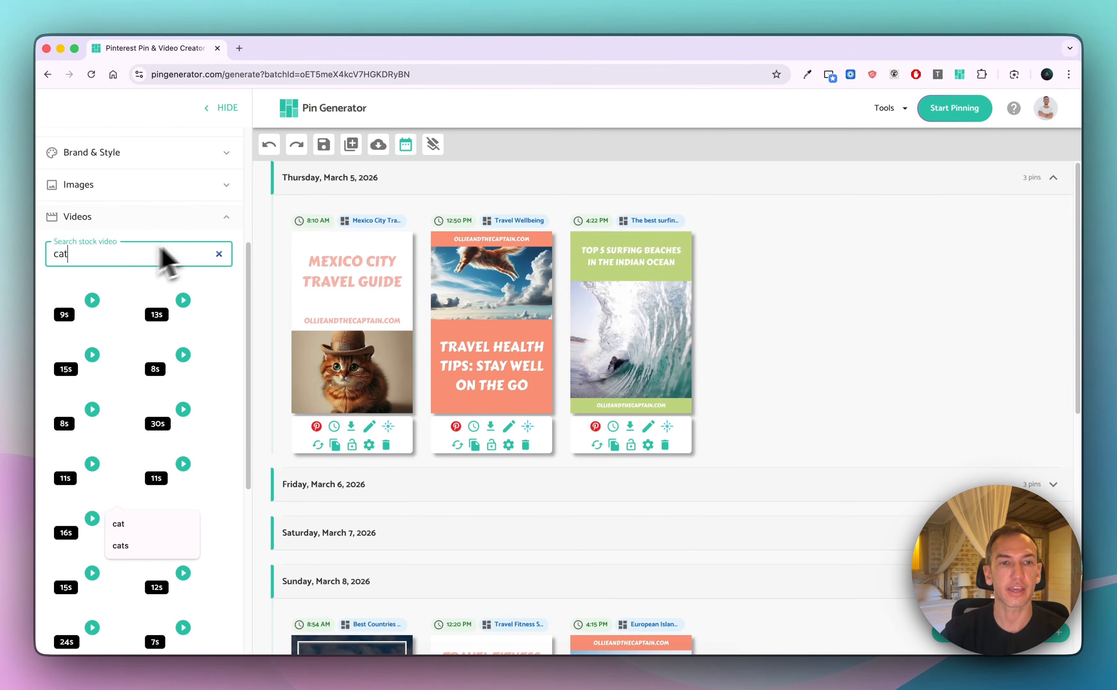
{"action": "left_click", "coordinate": [268, 491]}
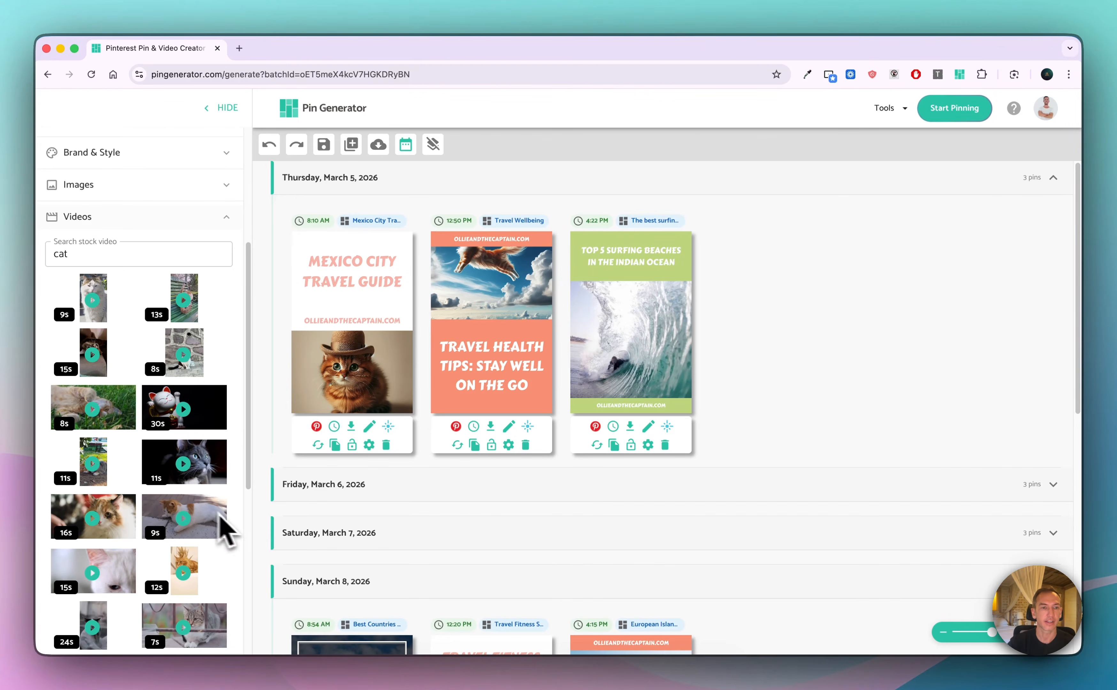
{"action": "left_click_drag", "start_coordinate": [117, 410], "coordinate": [324, 372]}
{"action": "left_click", "coordinate": [226, 218]}
Examine the AI writing settings, alt text option and bulk overrides available under Content & AI
{"action": "left_click", "coordinate": [209, 489]}
{"action": "scroll", "coordinate": [211, 436], "scroll_direction": "down", "scroll_amount": 5}
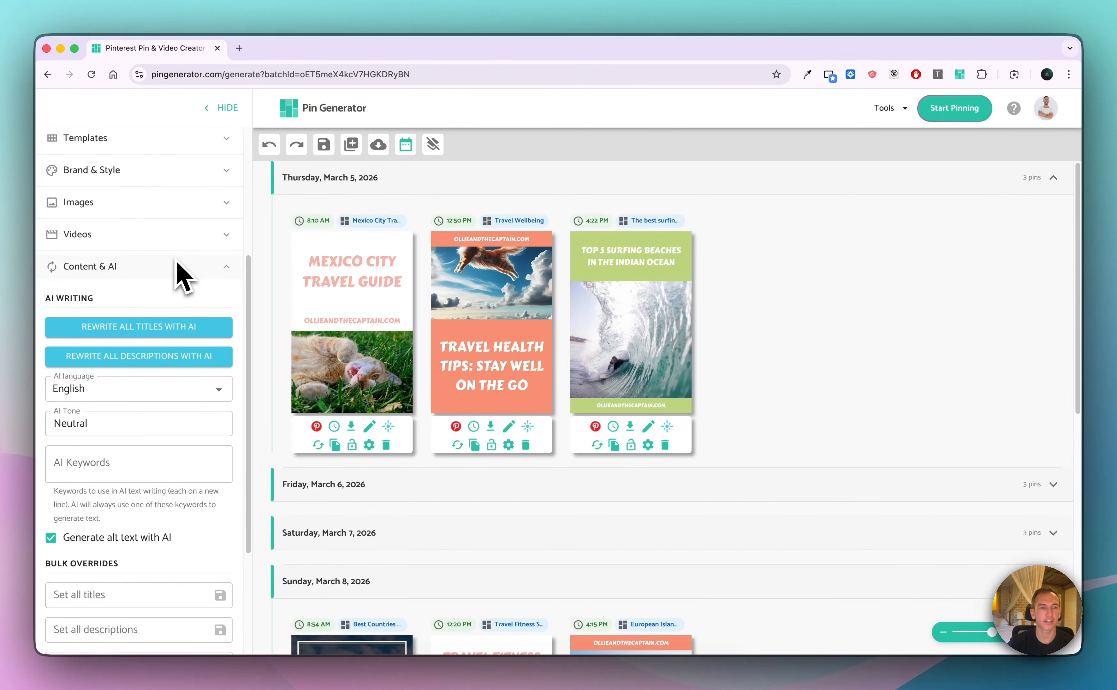
{"action": "scroll", "coordinate": [183, 534], "scroll_direction": "down", "scroll_amount": 3}
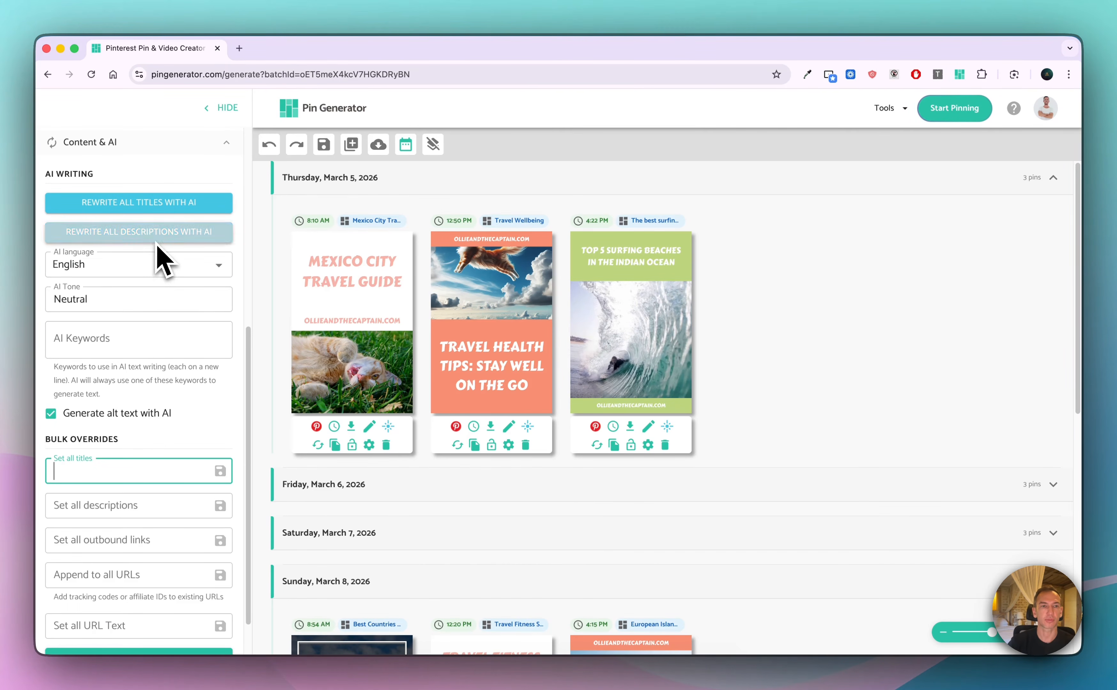
{"action": "left_click", "coordinate": [141, 340]}
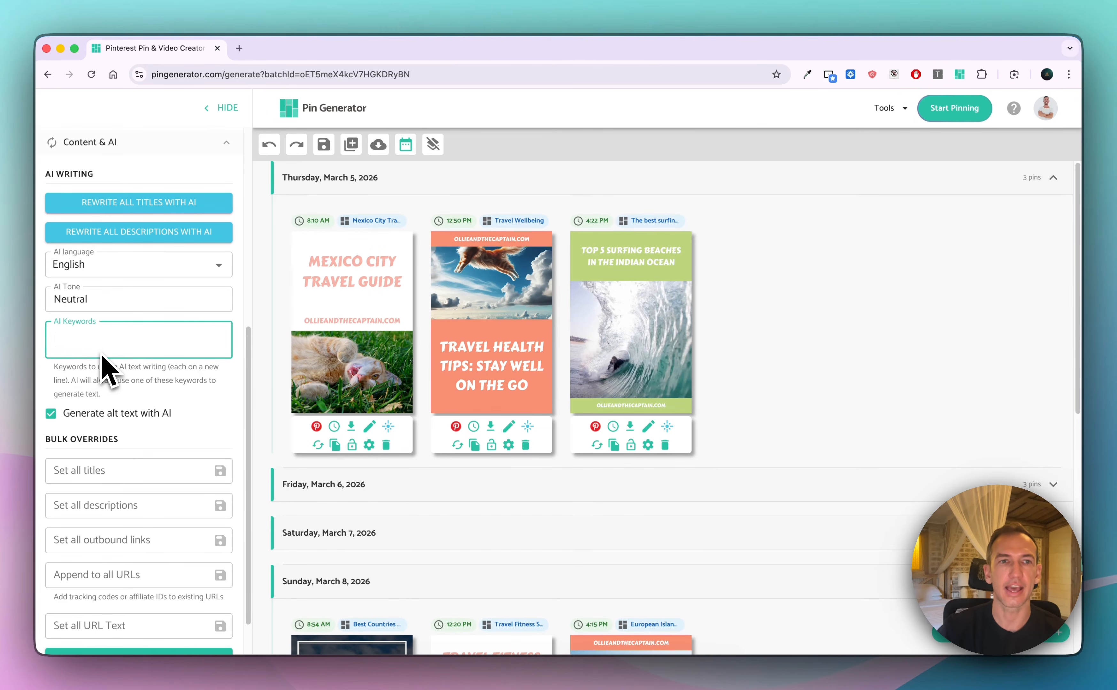
{"action": "scroll", "coordinate": [55, 386], "scroll_direction": "down", "scroll_amount": 2}
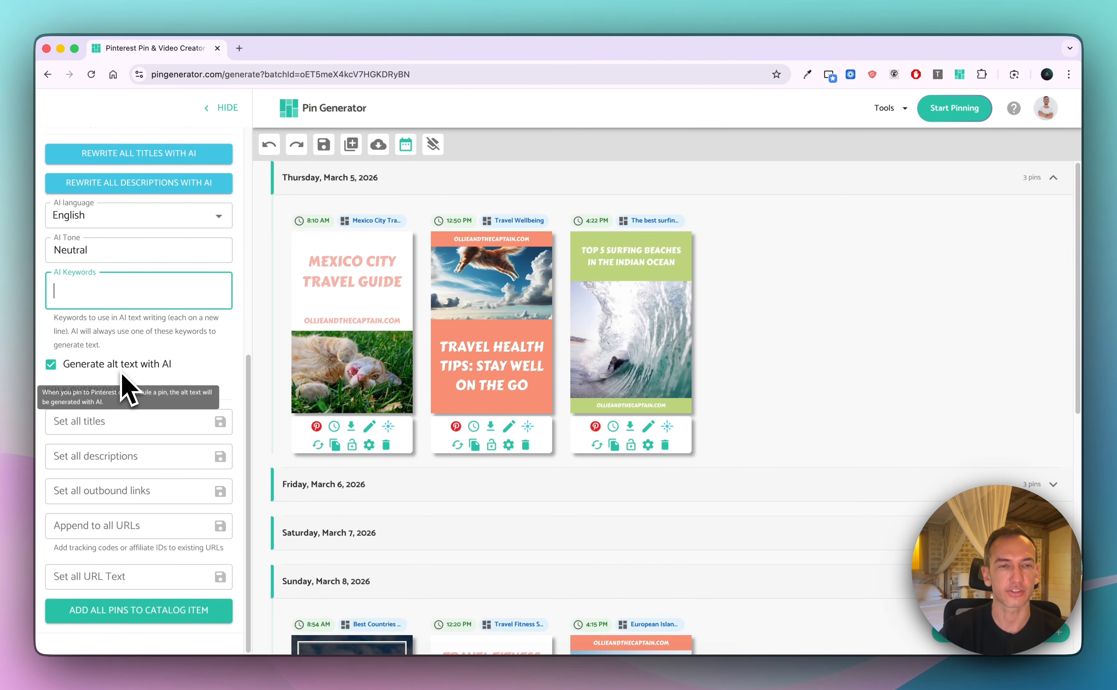
{"action": "scroll", "coordinate": [125, 386], "scroll_direction": "up", "scroll_amount": 8}
{"action": "left_click", "coordinate": [184, 486]}
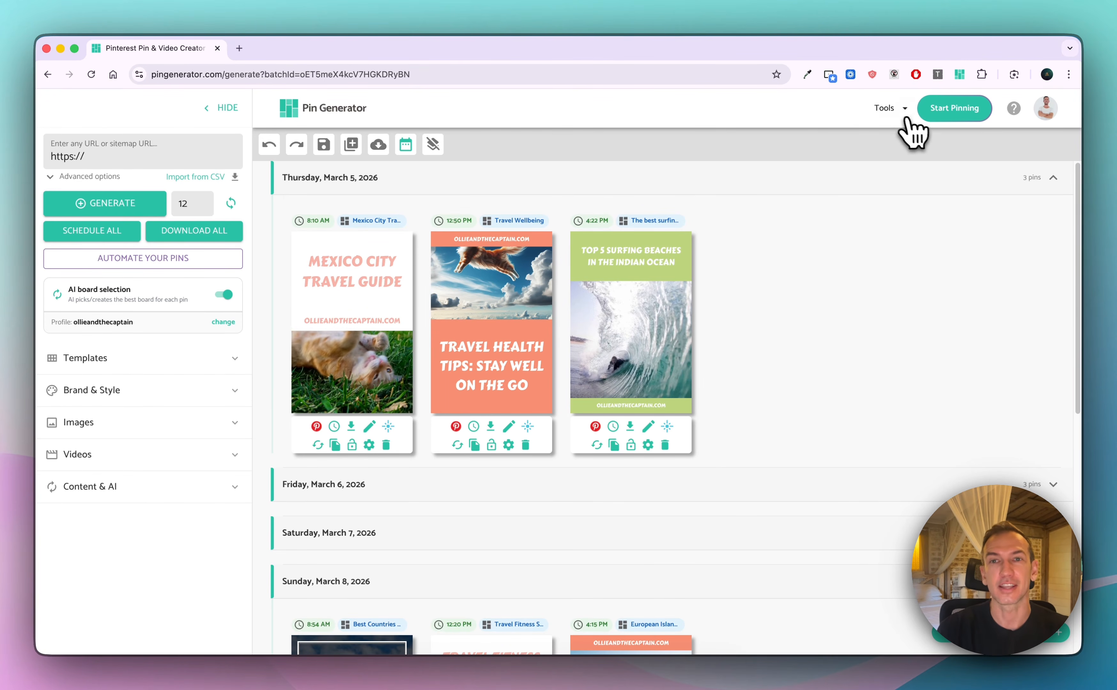
Go to the Automations page and review the details of the Blog posts automation
{"action": "left_click", "coordinate": [889, 112]}
{"action": "left_click", "coordinate": [925, 156]}
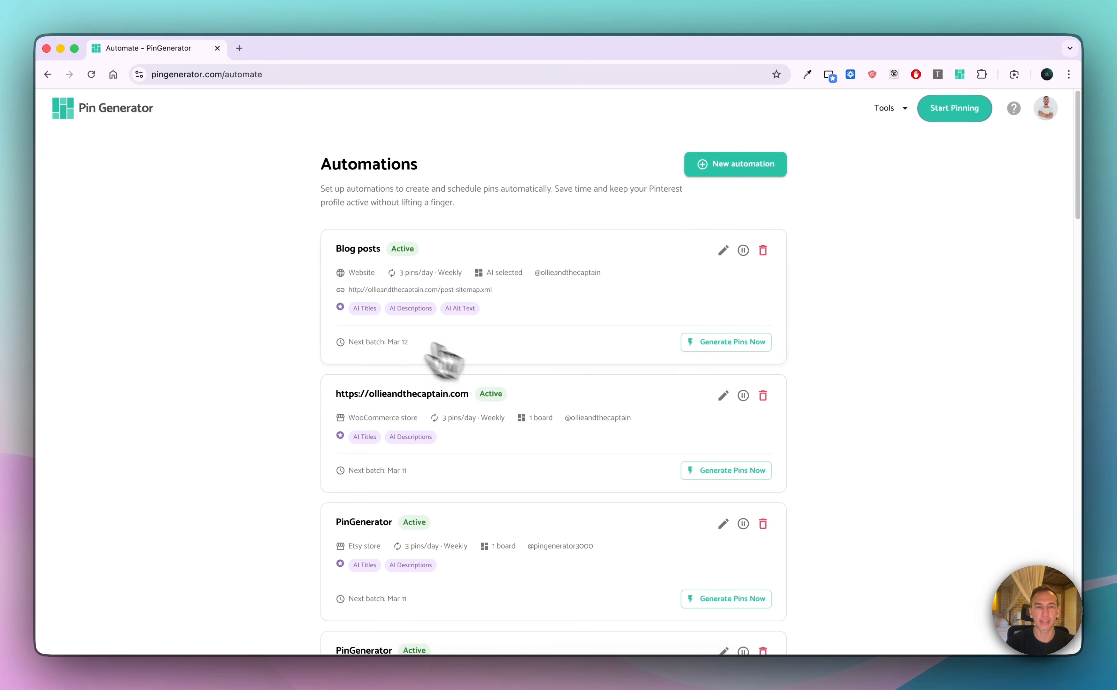
{"action": "left_click_drag", "start_coordinate": [317, 158], "coordinate": [509, 248]}
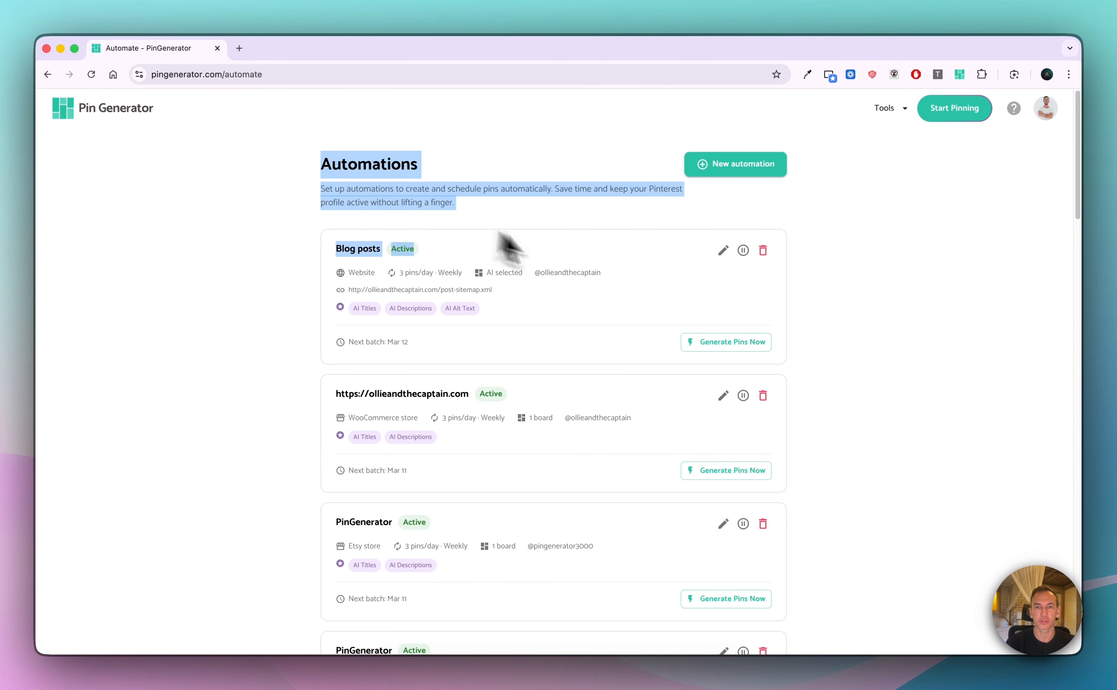
{"action": "left_click", "coordinate": [819, 360]}
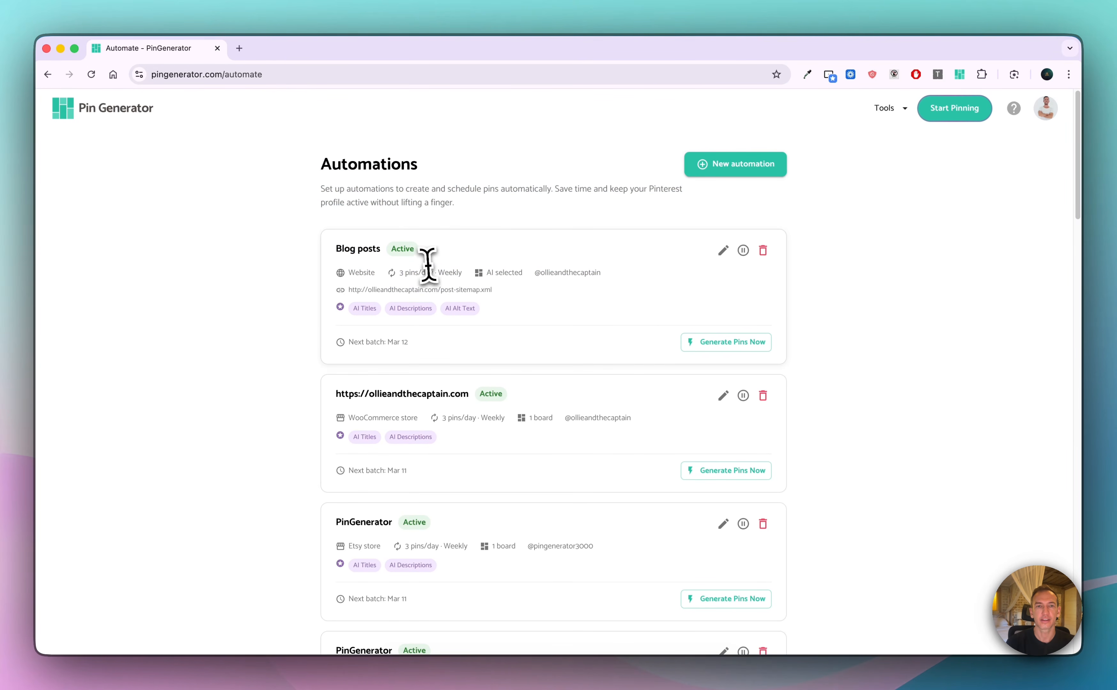
{"action": "left_click_drag", "start_coordinate": [437, 272], "coordinate": [459, 258]}
{"action": "left_click", "coordinate": [480, 217]}
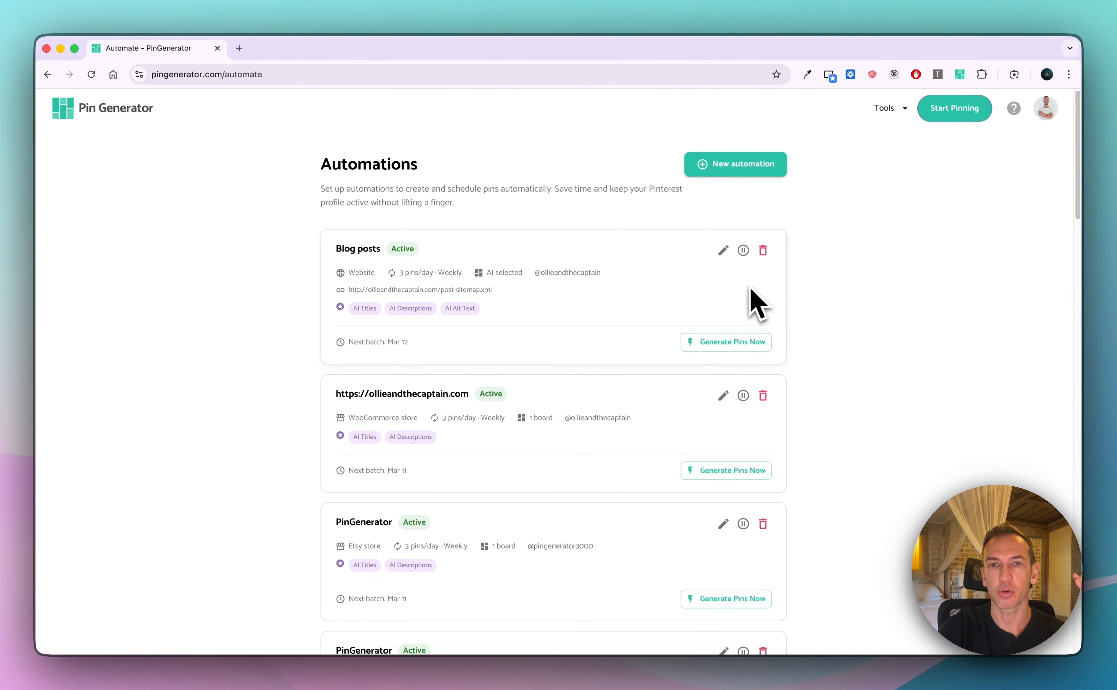
Edit the Blog posts automation to create 27 pins per day with a new review batch every 4 weeks
{"action": "left_click", "coordinate": [720, 252]}
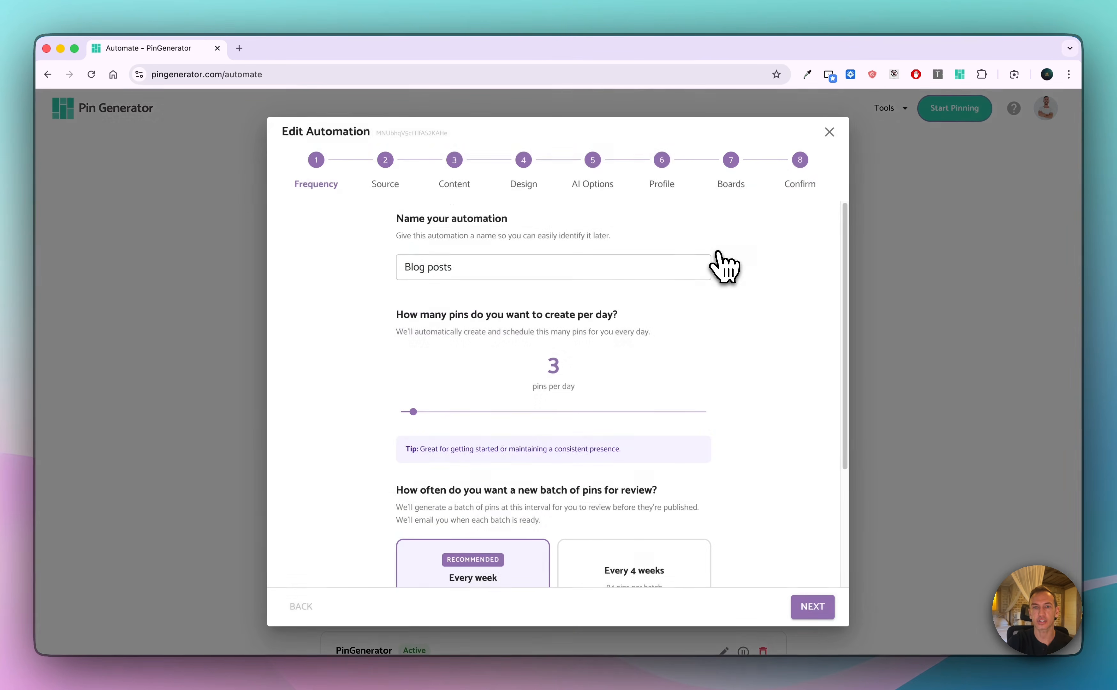
{"action": "left_click_drag", "start_coordinate": [413, 412], "coordinate": [562, 410]}
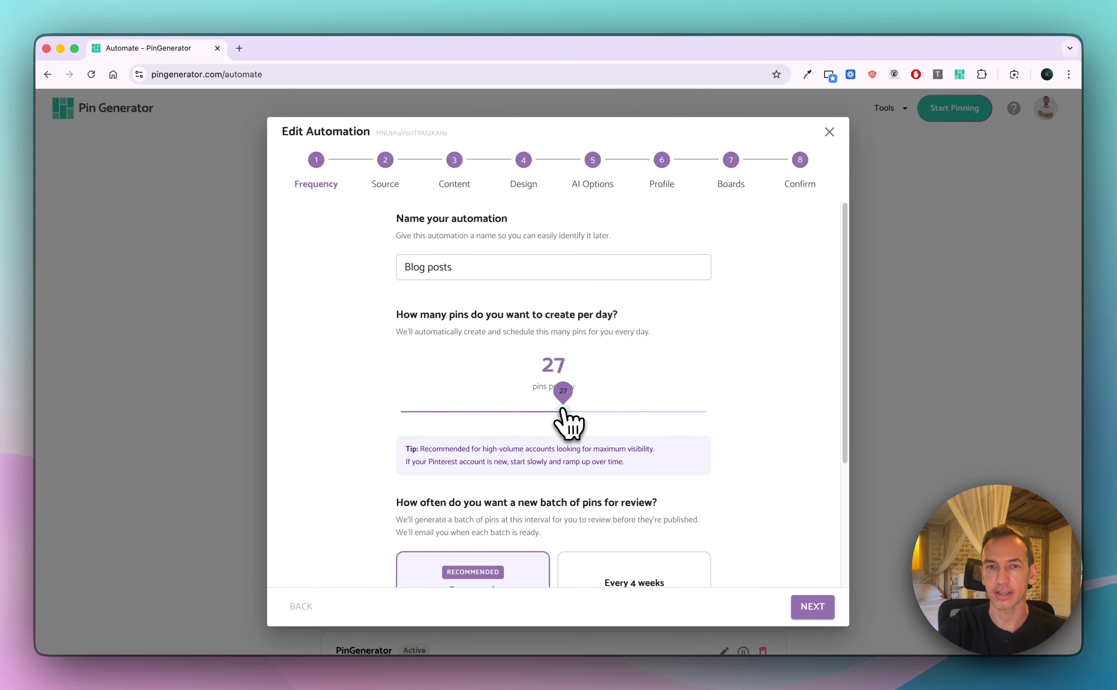
{"action": "scroll", "coordinate": [719, 406], "scroll_direction": "down", "scroll_amount": 1}
{"action": "scroll", "coordinate": [730, 412], "scroll_direction": "down", "scroll_amount": 3}
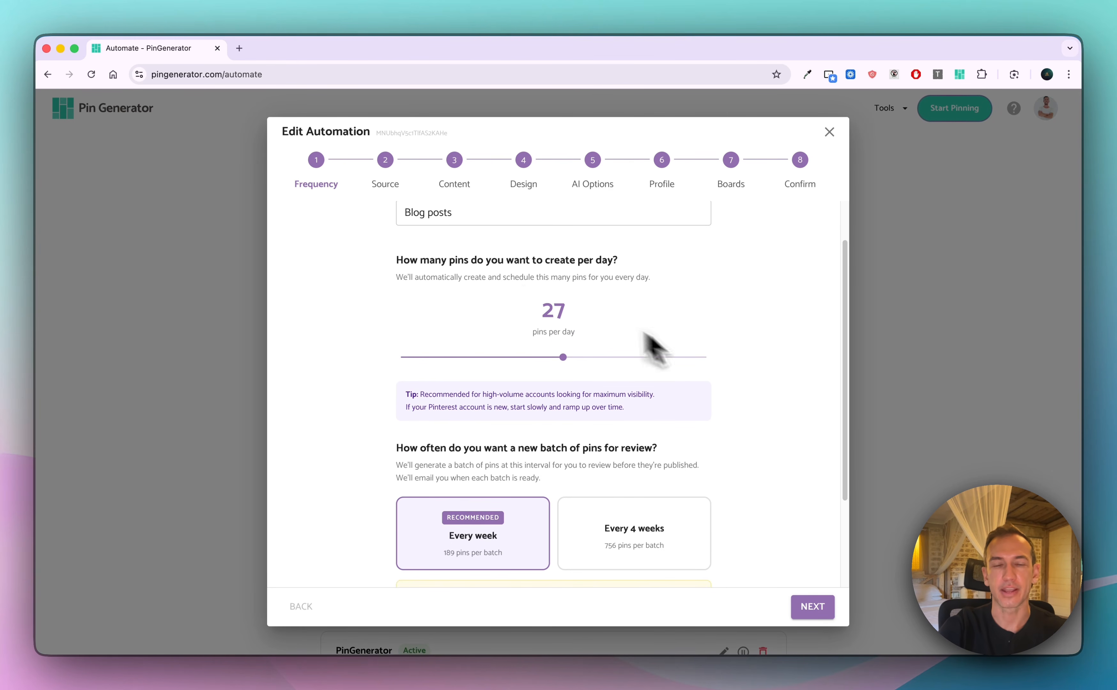
{"action": "left_click", "coordinate": [646, 545]}
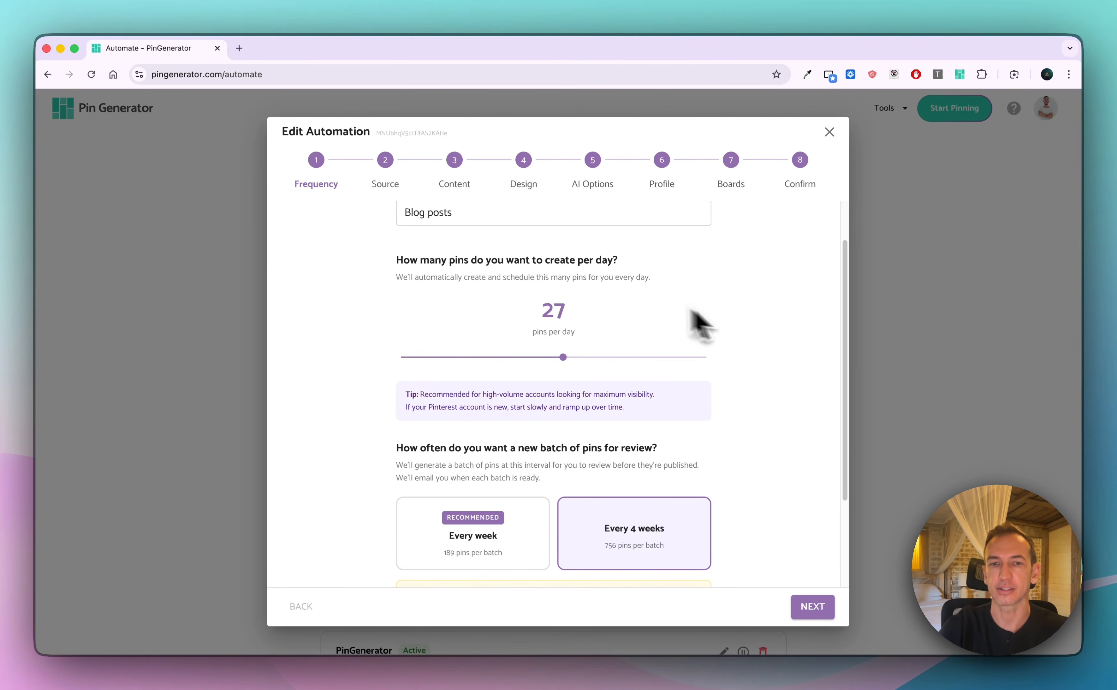
{"action": "scroll", "coordinate": [747, 515], "scroll_direction": "down", "scroll_amount": 1}
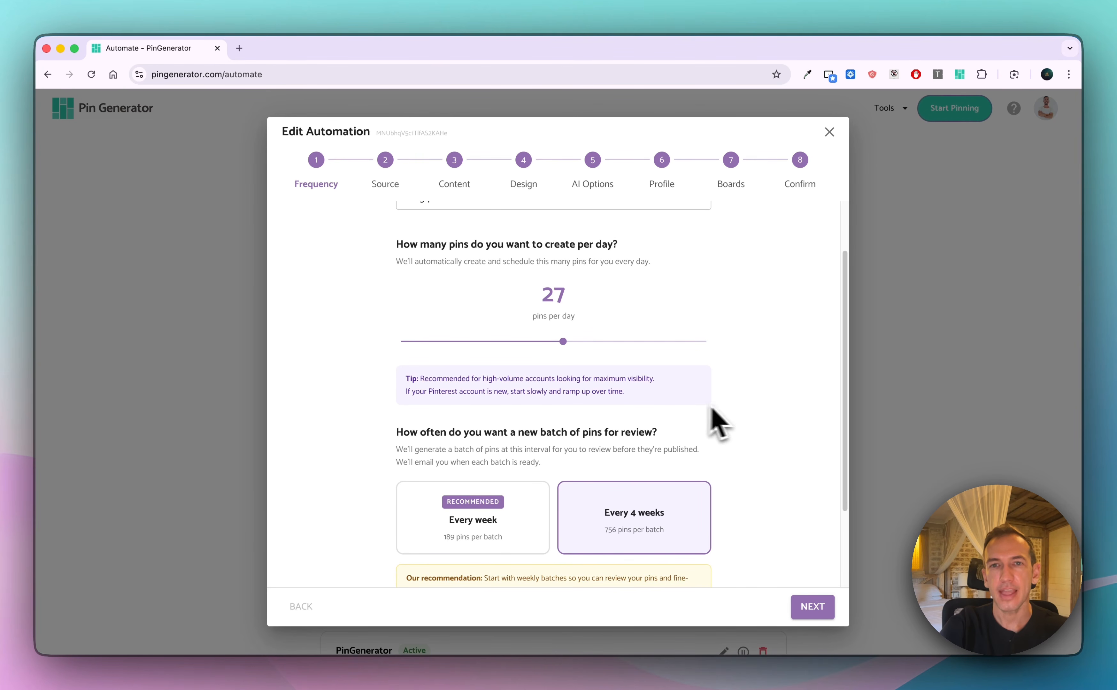
Set the Blog posts automation to weekly review batches and 16 pins per day
{"action": "left_click", "coordinate": [499, 511]}
{"action": "left_click_drag", "start_coordinate": [564, 342], "coordinate": [497, 352]}
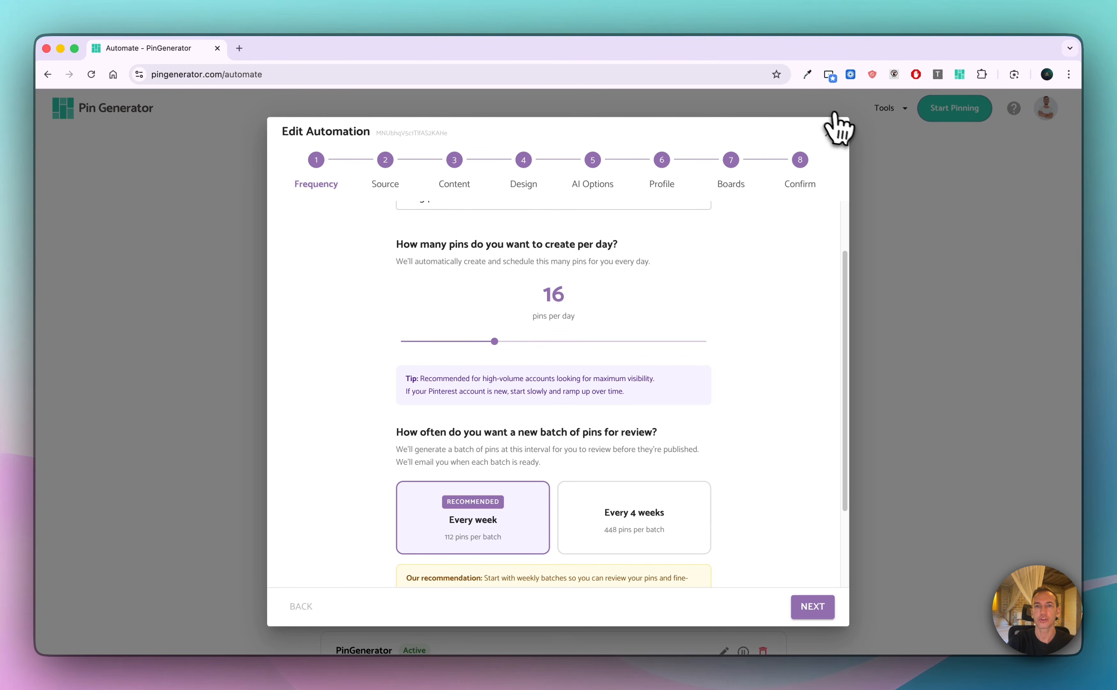